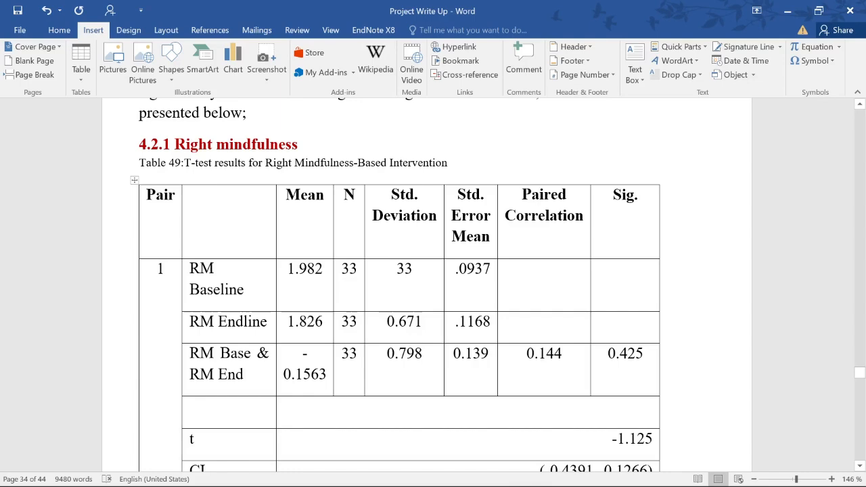
Review the paired-sample t-test tables and their interpretations in sections 4.2.1 to 4.2.3 of the report
drag(189, 269, 216, 269)
drag(190, 321, 268, 321)
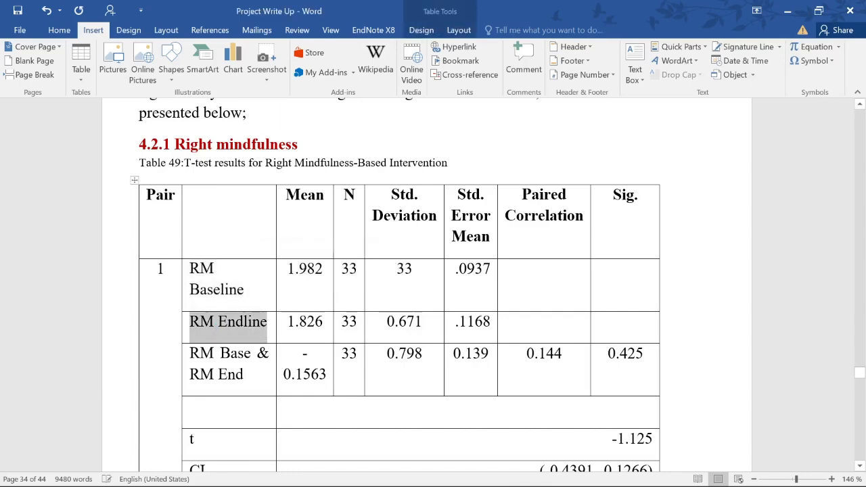
scroll(433, 284, down, 3)
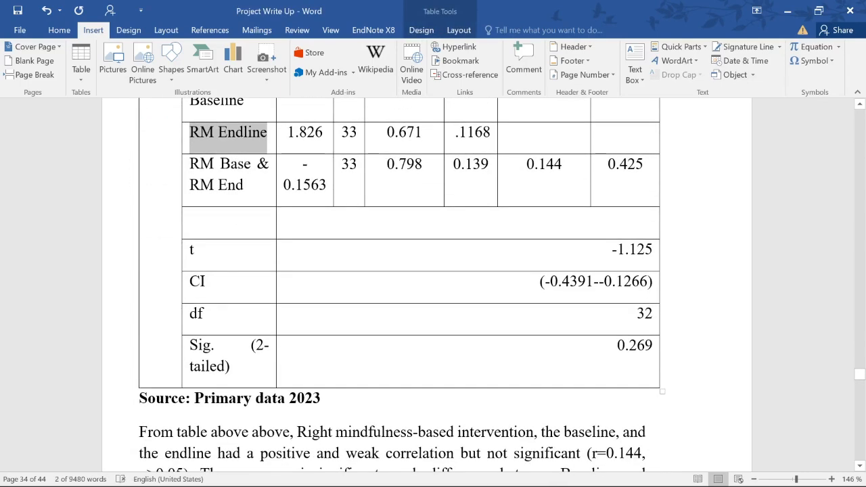
scroll(602, 361, down, 6)
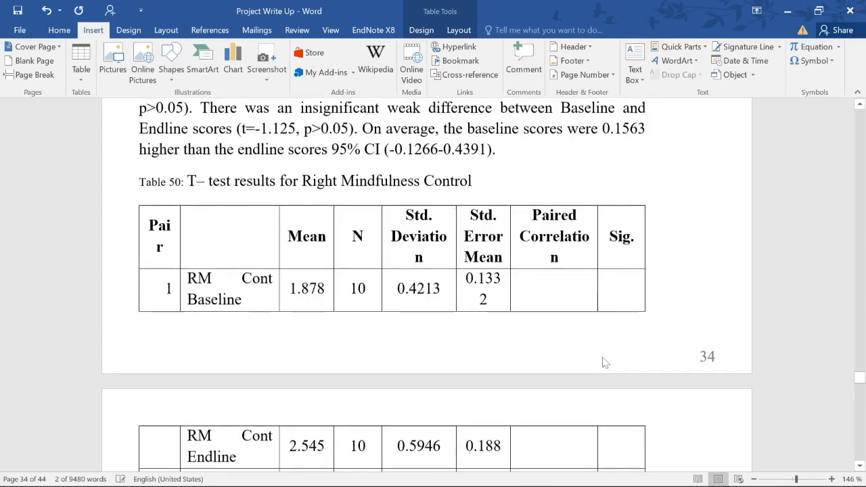
scroll(398, 380, down, 6)
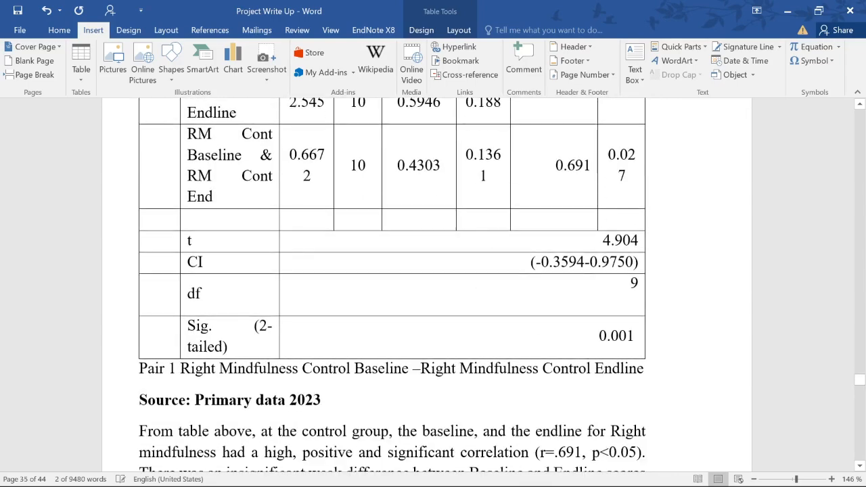
scroll(426, 284, down, 12)
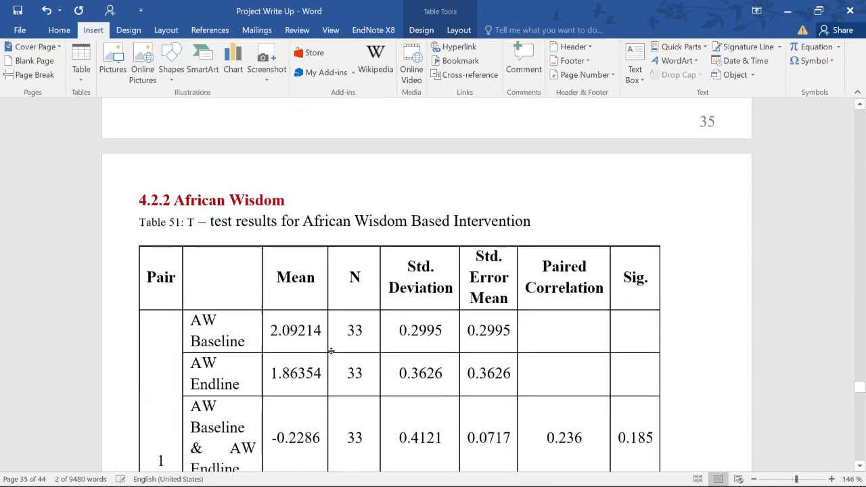
scroll(221, 212, down, 15)
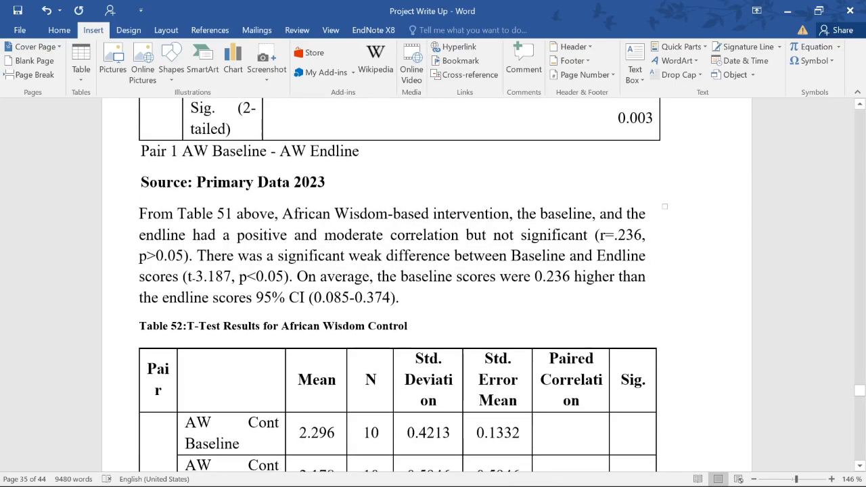
scroll(433, 284, down, 8)
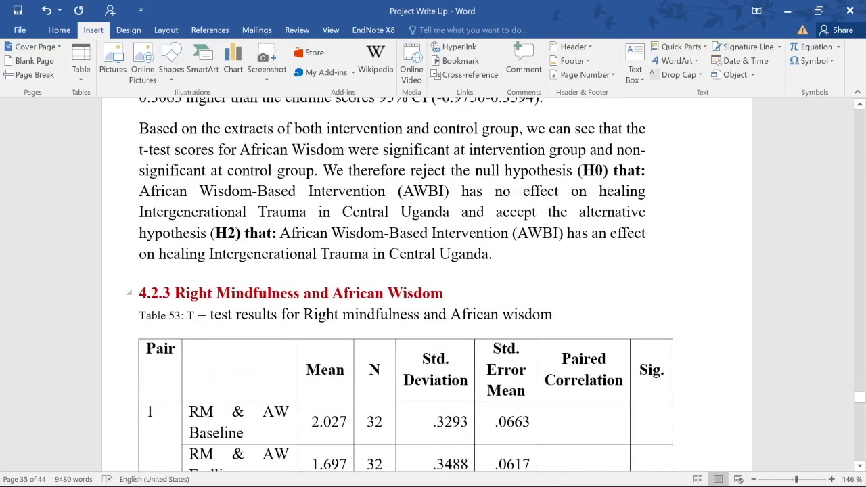
drag(216, 293, 443, 293)
scroll(347, 306, up, 20)
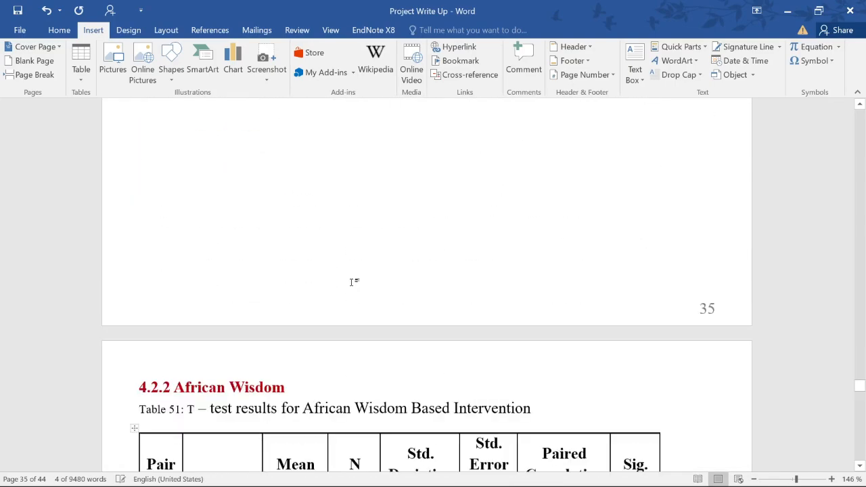
scroll(392, 284, up, 12)
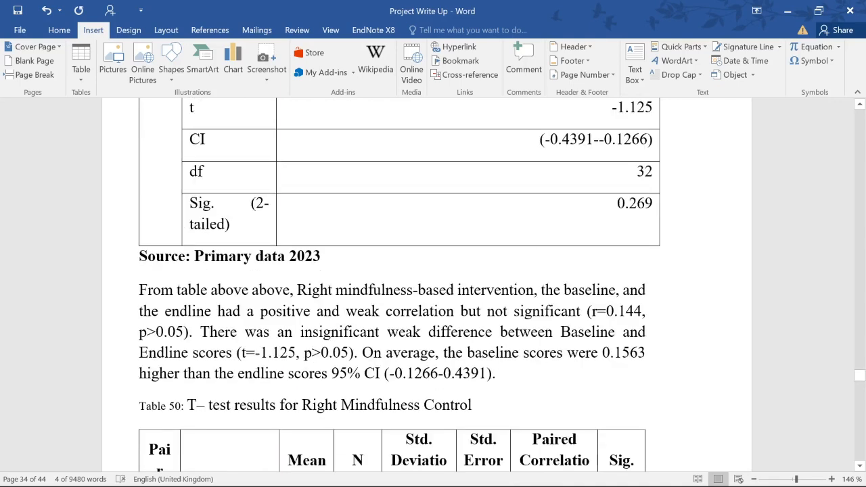
scroll(393, 285, up, 10)
click(250, 349)
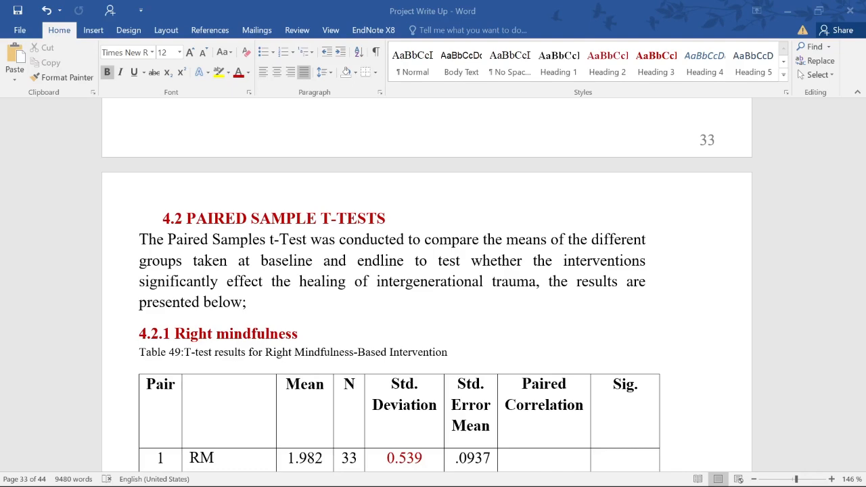
Examine the RM Baseline and RM Endline rows and the caption of Table 49 in the Right mindfulness section
scroll(433, 284, down, 5)
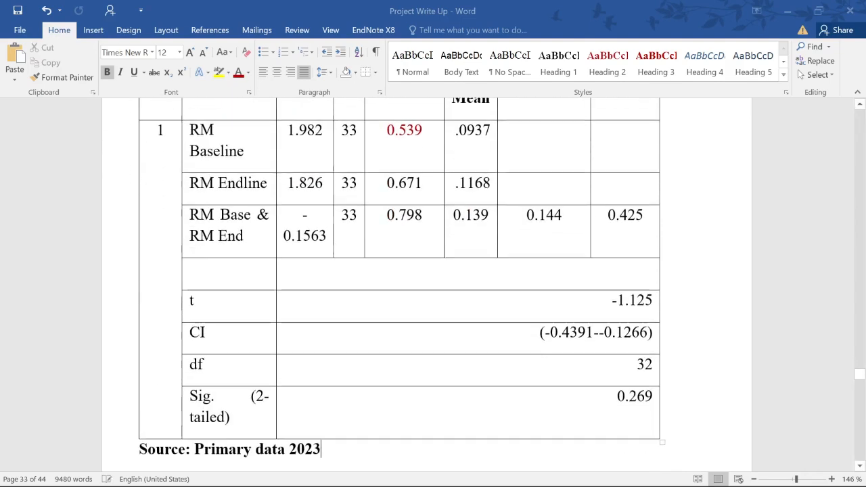
scroll(433, 284, up, 2)
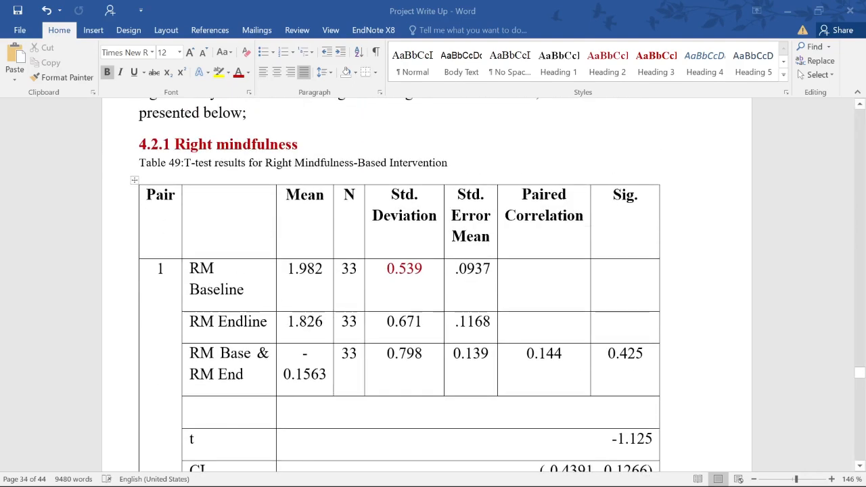
drag(190, 289, 244, 289)
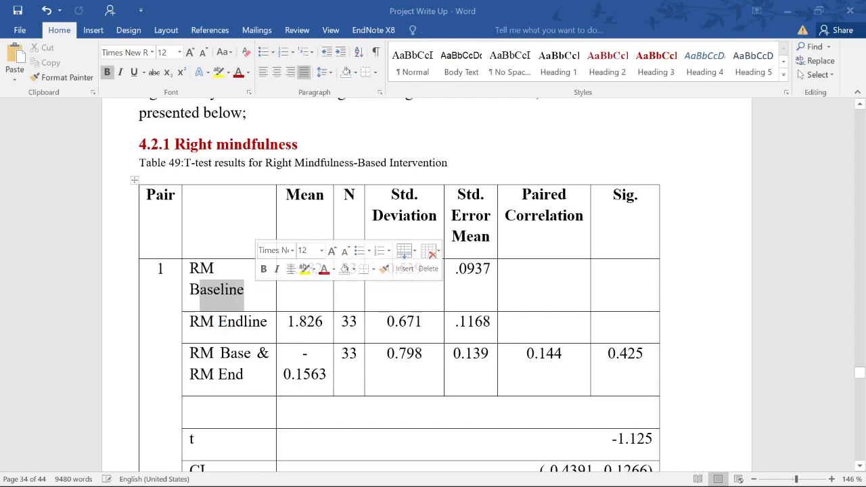
drag(190, 323, 268, 323)
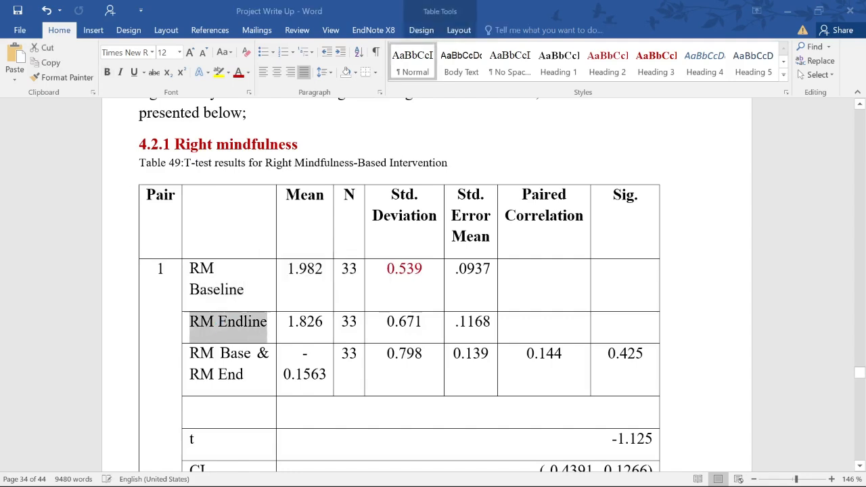
click(260, 325)
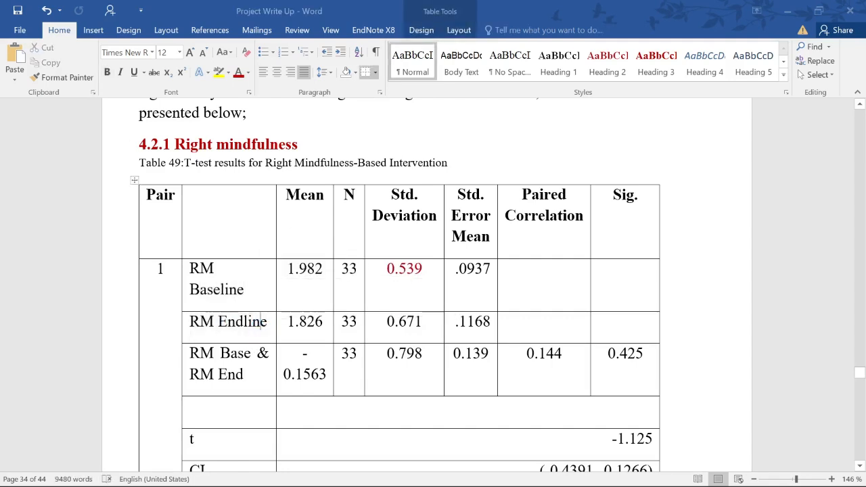
drag(185, 162, 454, 163)
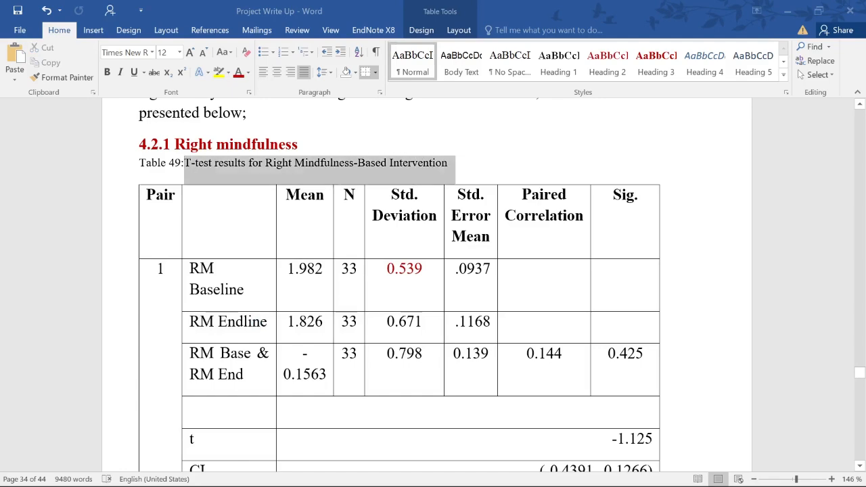
Examine the Right Mindfulness control table's caption and the African Wisdom section's heading and table caption, then return to the 4.2.1 heading
scroll(433, 284, down, 8)
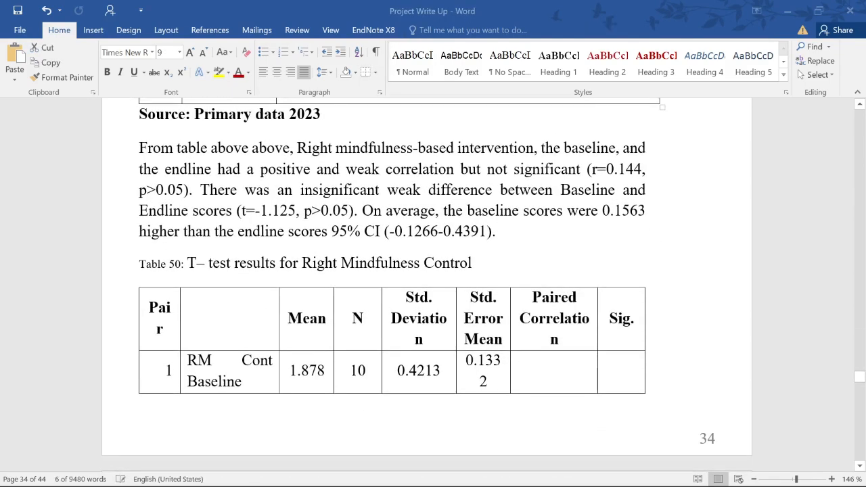
drag(197, 263, 472, 263)
scroll(433, 284, down, 15)
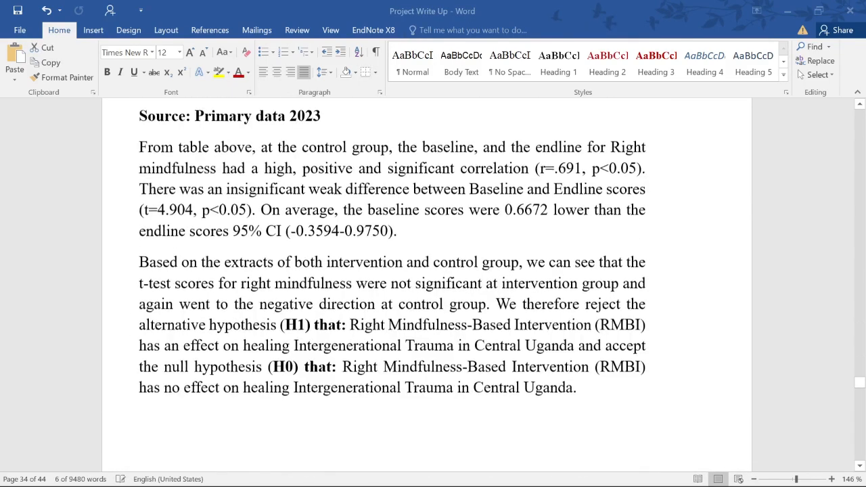
scroll(426, 284, down, 8)
drag(174, 200, 503, 238)
scroll(502, 238, up, 13)
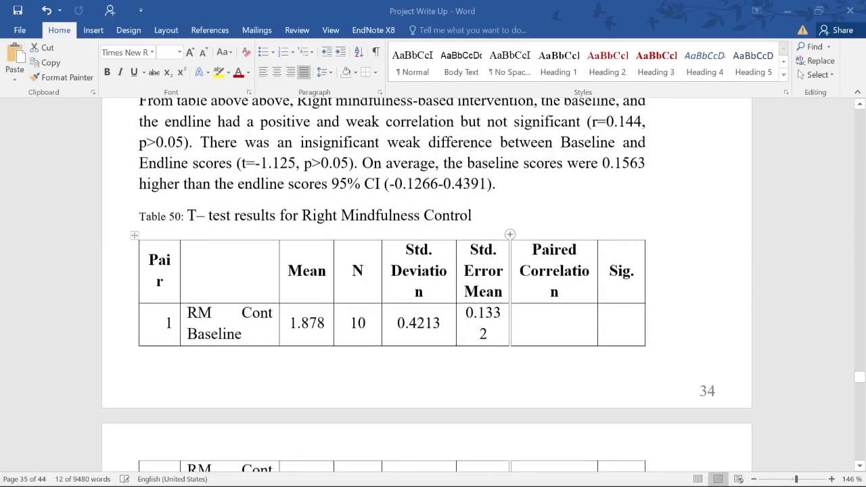
scroll(433, 284, up, 6)
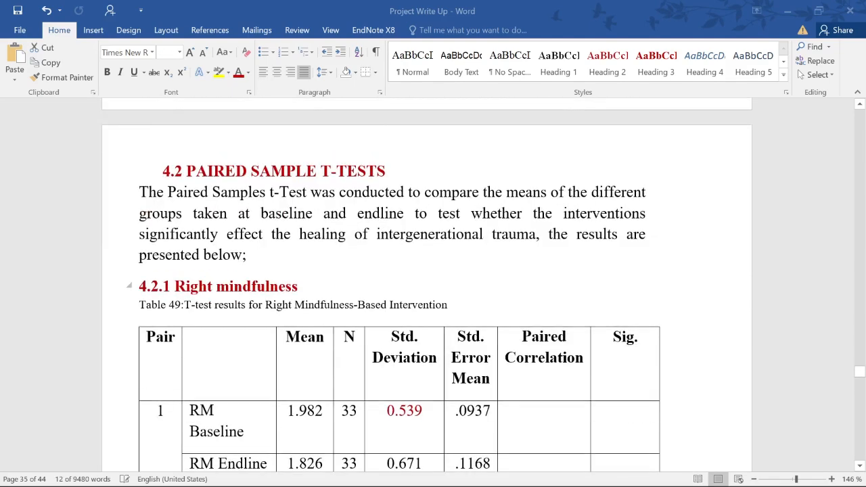
click(301, 286)
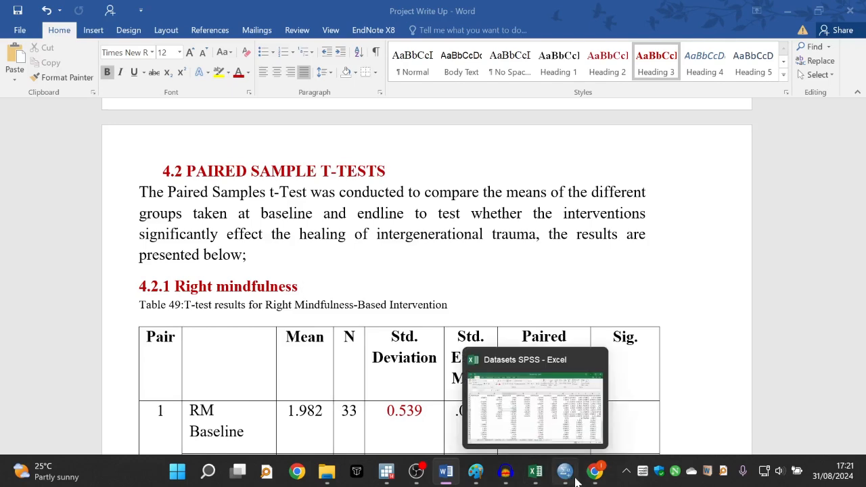
Switch to SPSS and open the Excel file Datasets SPSS.xlsx from the Mindfulness Study folder
click(565, 471)
click(11, 23)
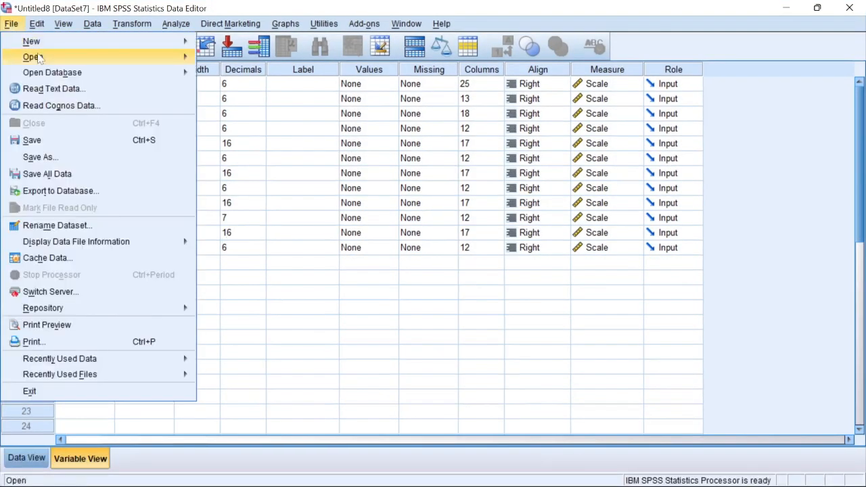
mouse_move(44, 60)
click(255, 62)
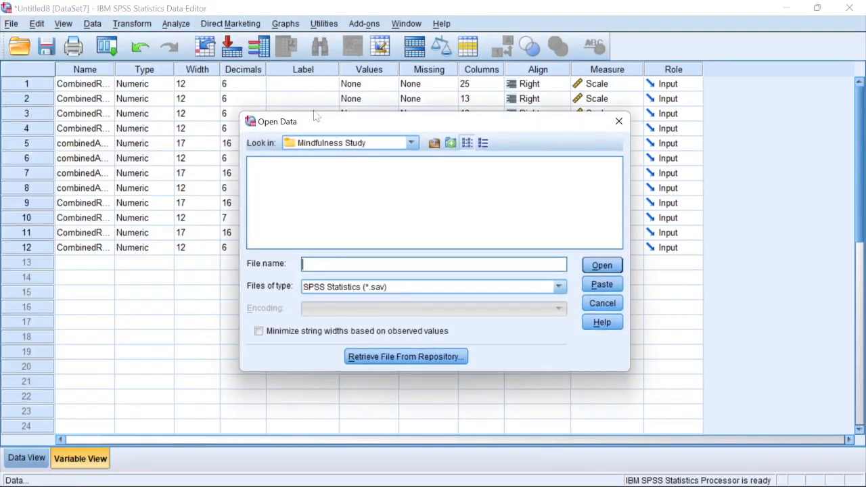
click(559, 289)
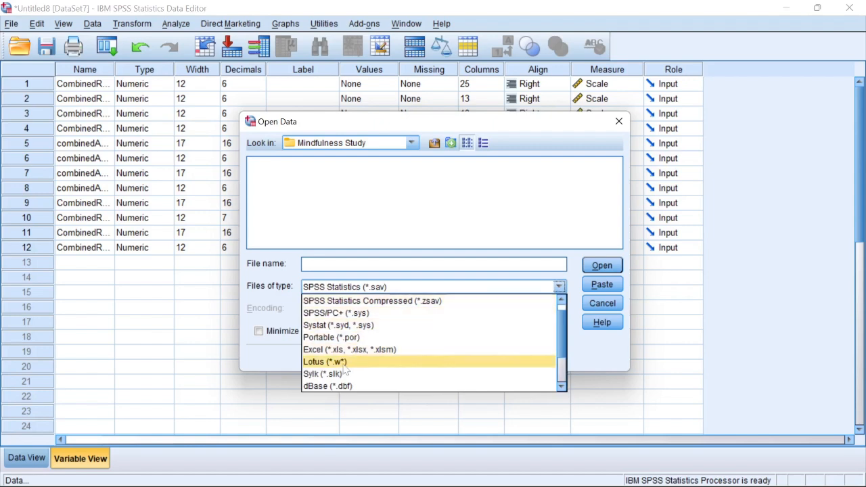
scroll(340, 379, down, 2)
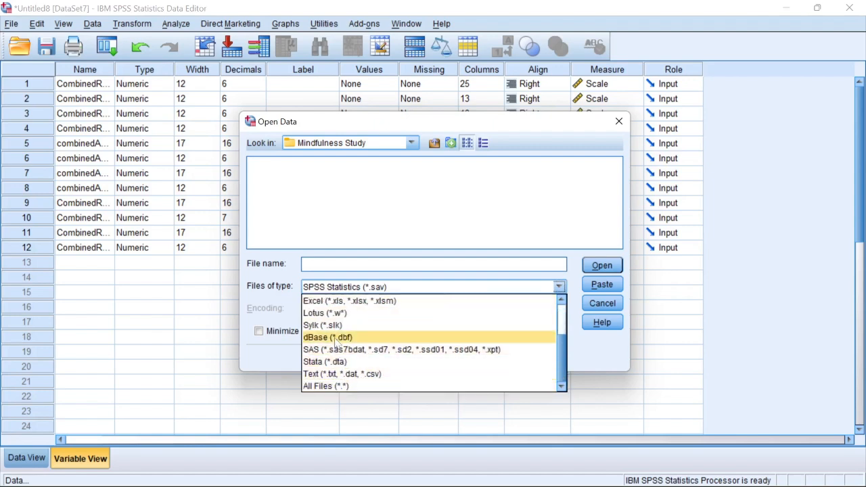
click(335, 302)
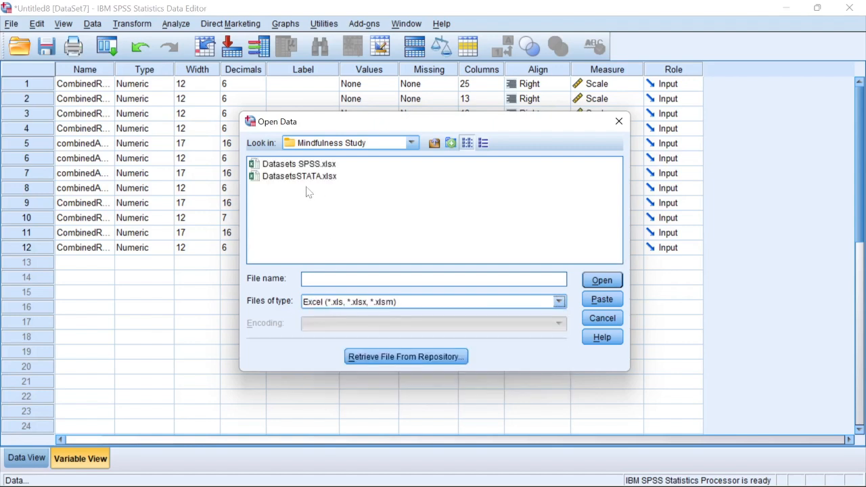
click(291, 164)
click(601, 280)
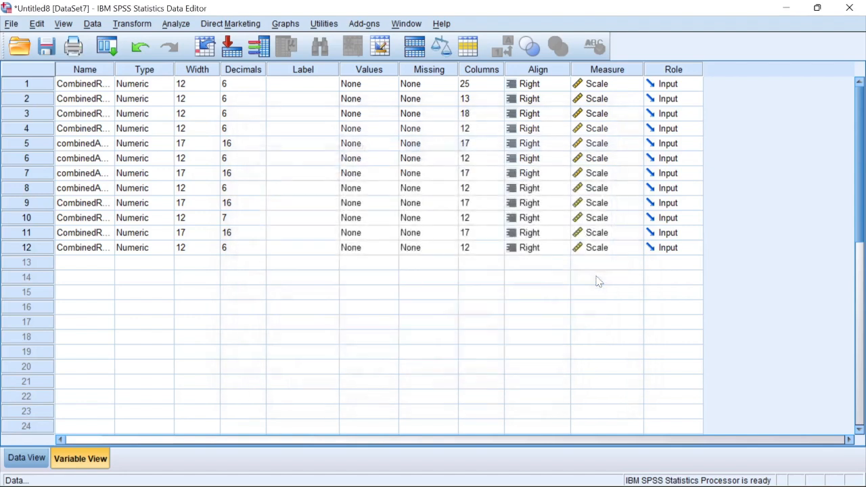
Import the Paired ttest [A1:L34] worksheet with variable names from the first row, and widen the variable list's Name column
click(378, 236)
scroll(369, 339, down, 1)
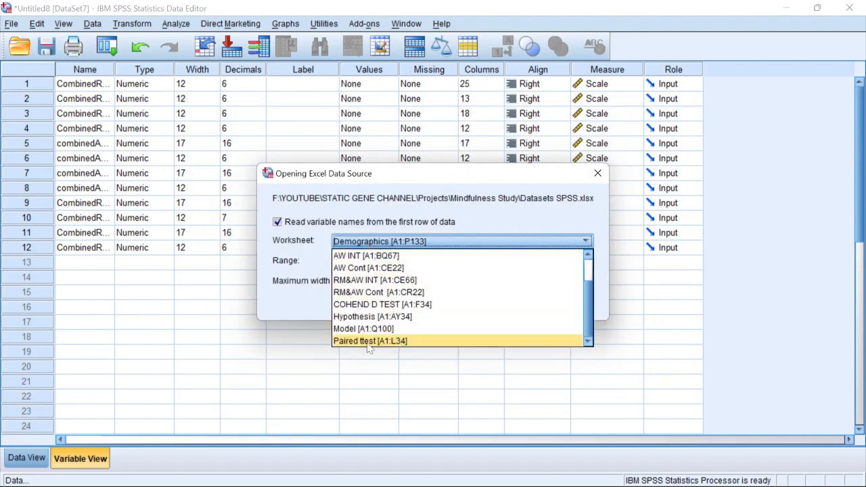
click(369, 341)
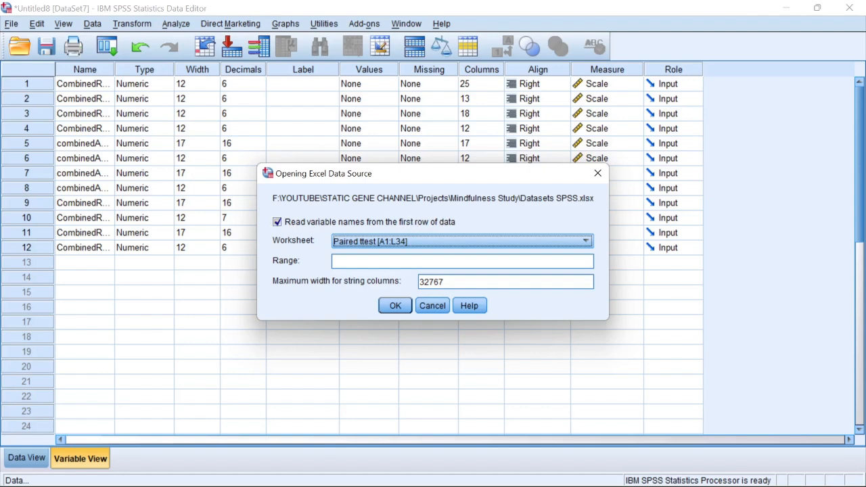
click(396, 306)
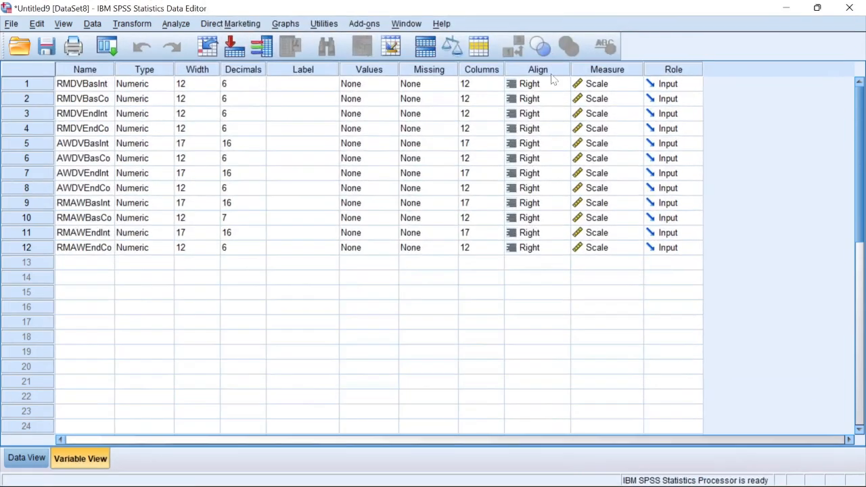
drag(111, 75, 296, 75)
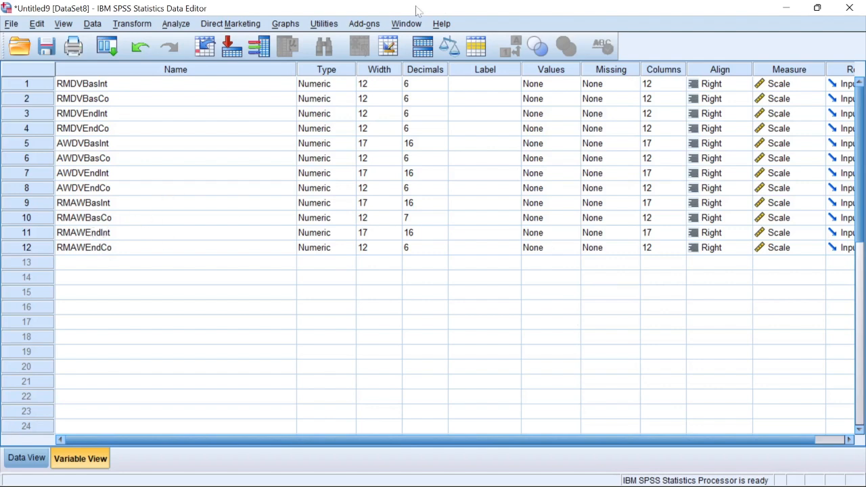
Set up a Paired-Samples T Test with RMDVBasInt as Variable 1 and RMDVEndInt as Variable 2 of the first pair
click(191, 24)
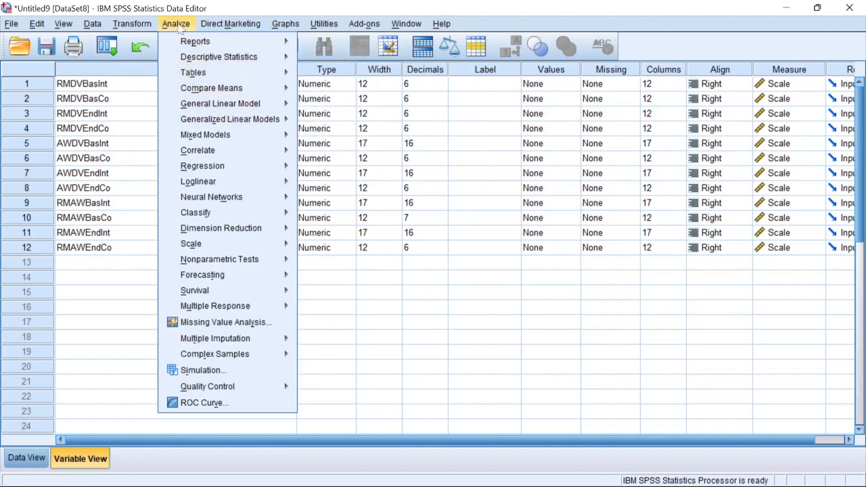
mouse_move(277, 89)
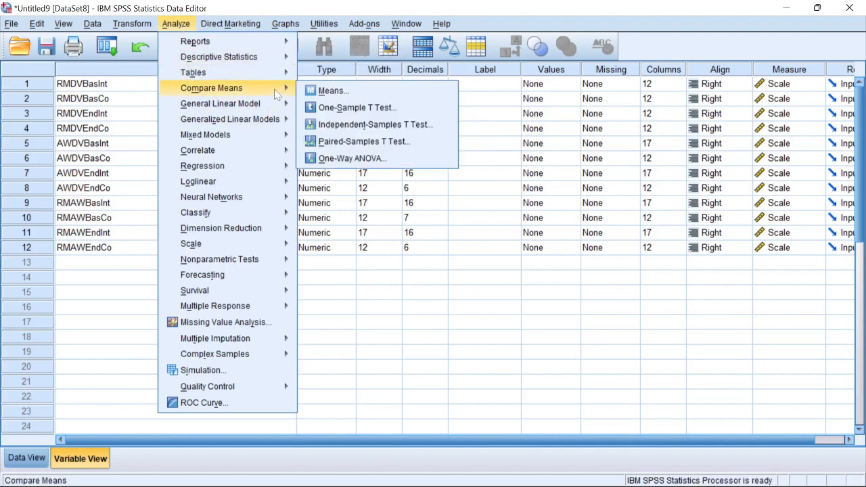
click(365, 142)
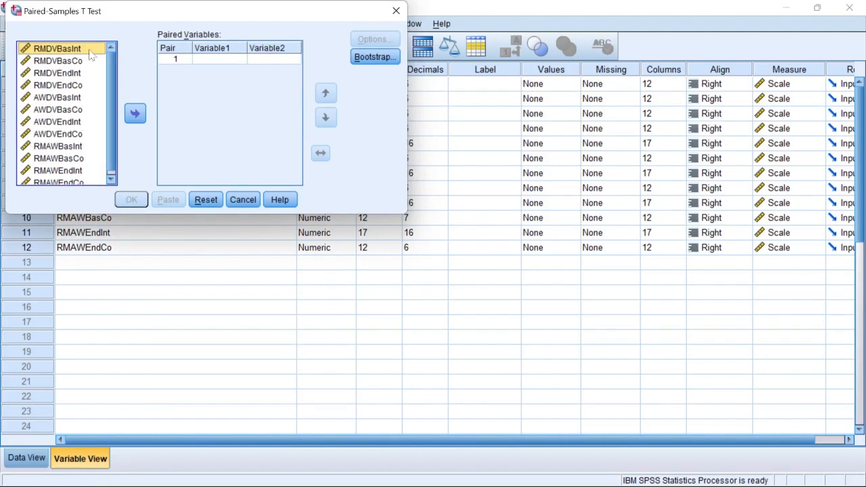
click(135, 113)
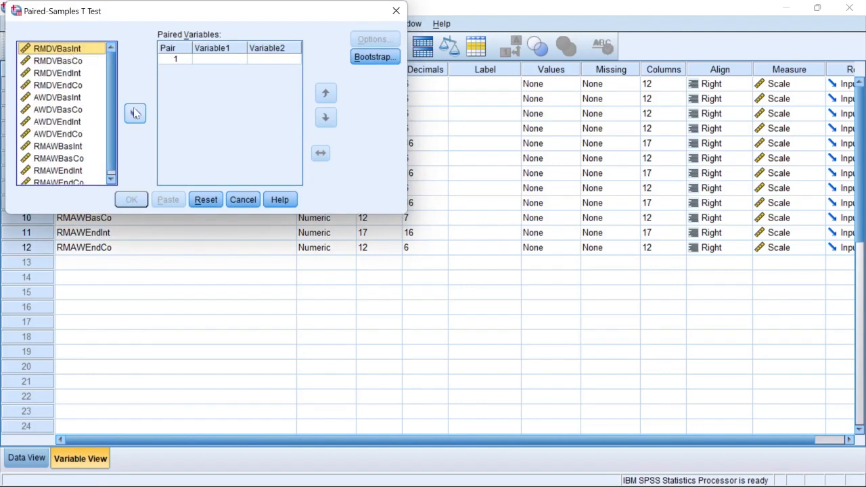
click(54, 75)
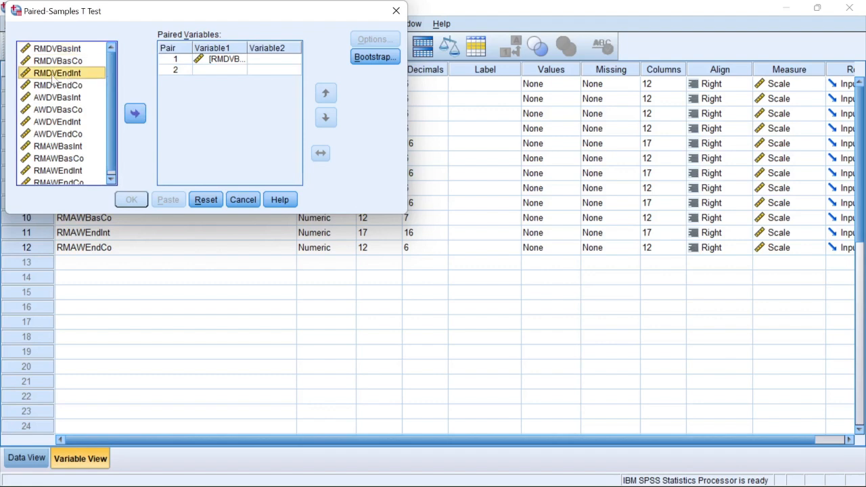
click(135, 113)
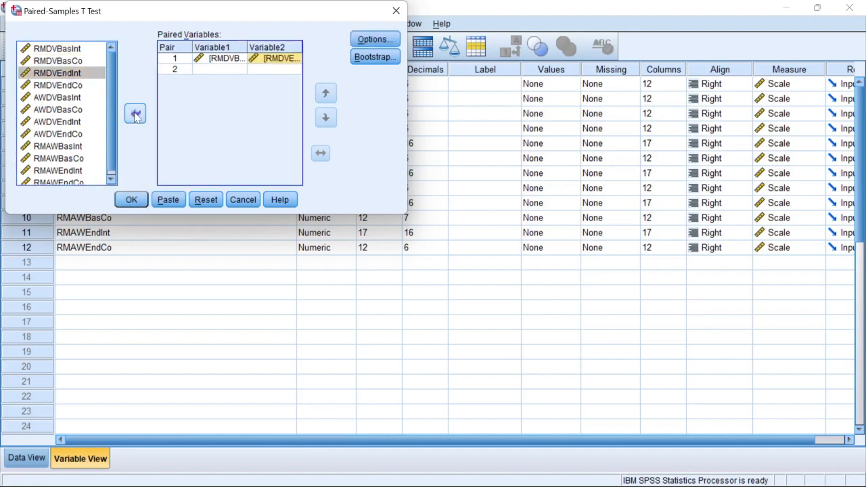
click(59, 62)
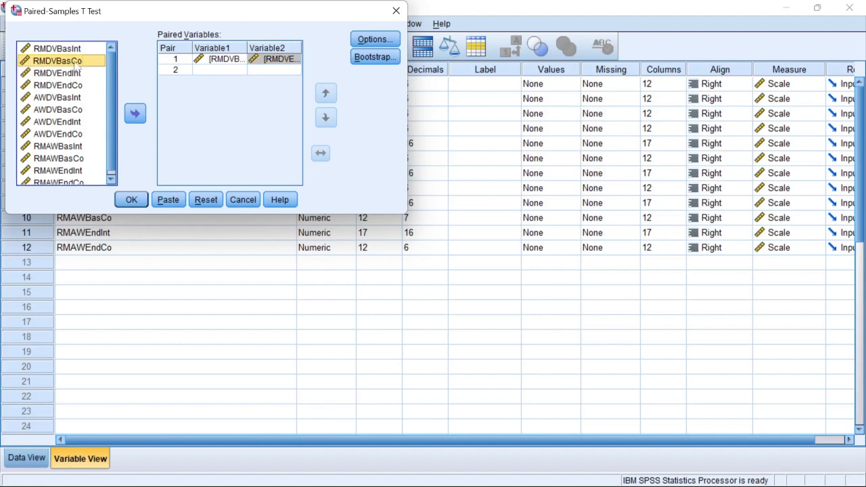
click(135, 113)
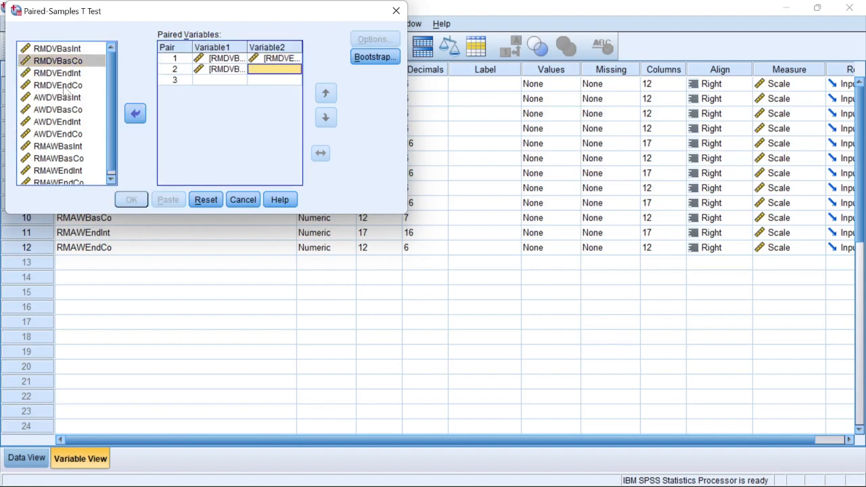
click(66, 87)
click(136, 115)
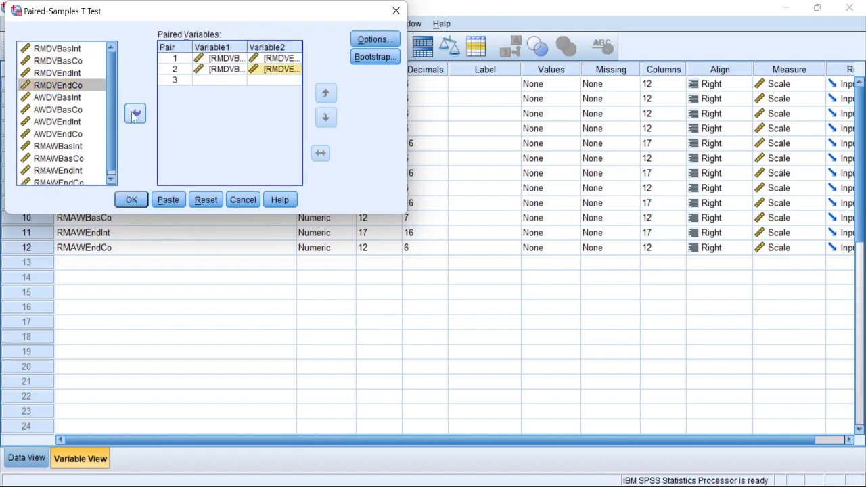
click(223, 69)
click(135, 114)
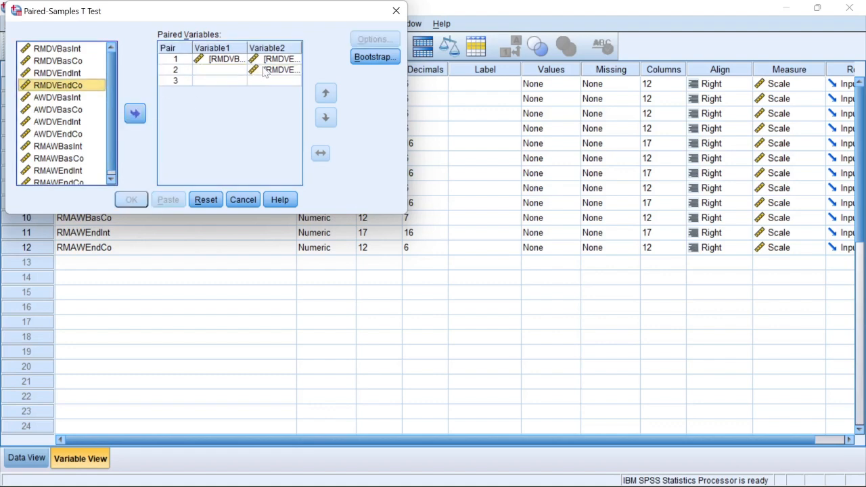
click(264, 71)
click(135, 114)
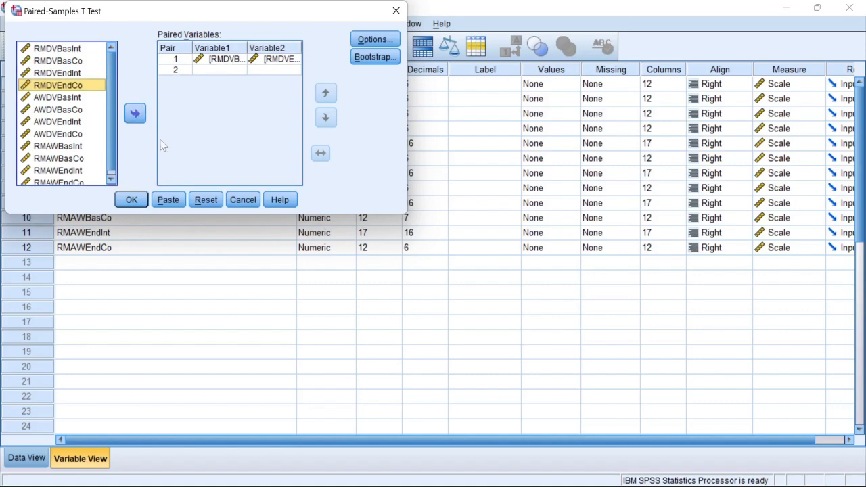
Run the paired test and place its output side by side with the Project Write Up document, narrowing the output outline
click(130, 199)
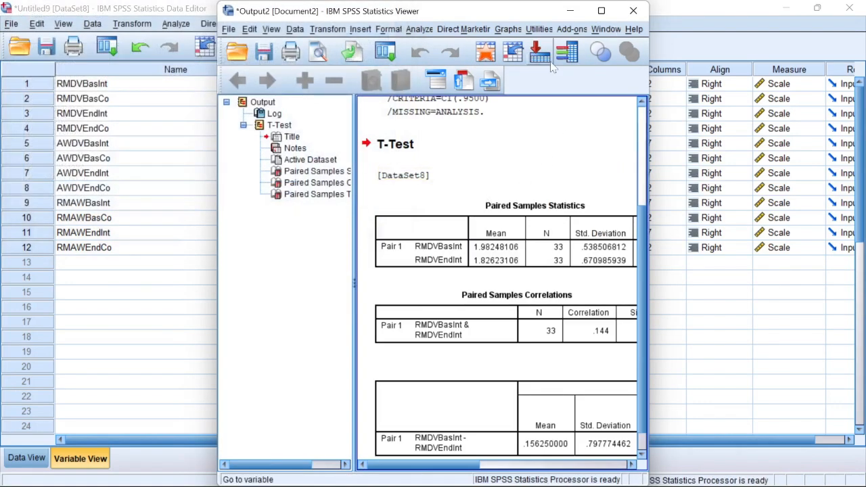
key(super+Right)
click(817, 11)
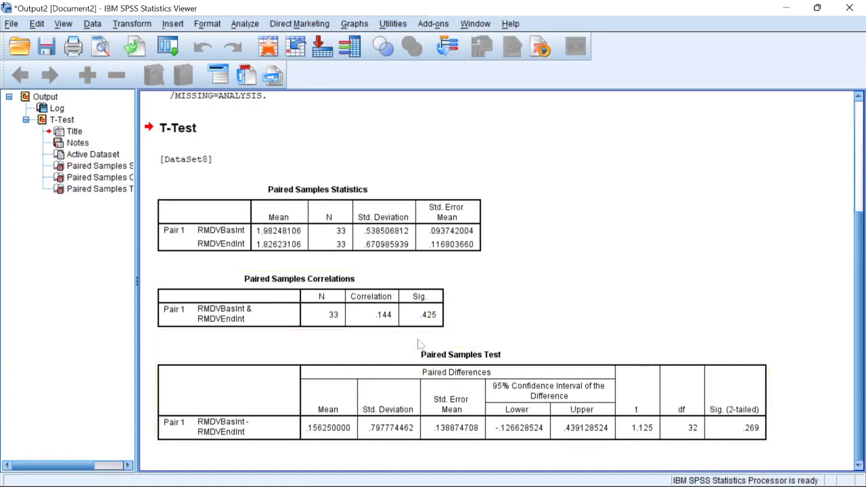
key(super+Right)
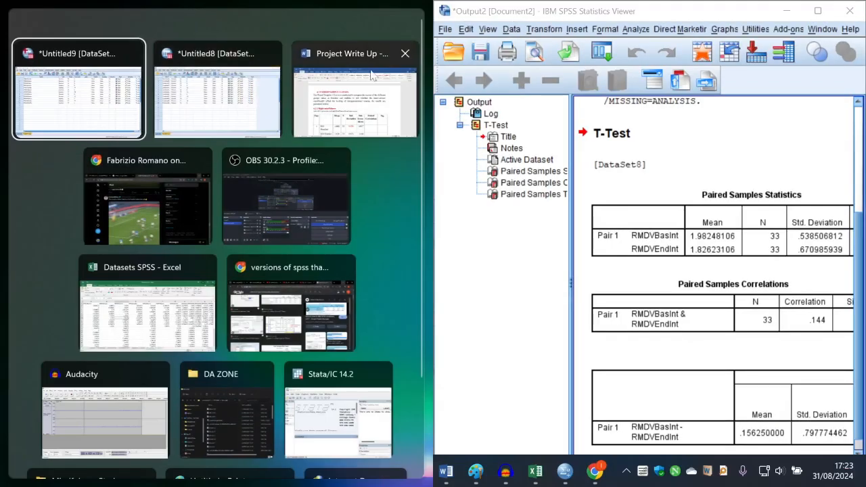
click(371, 76)
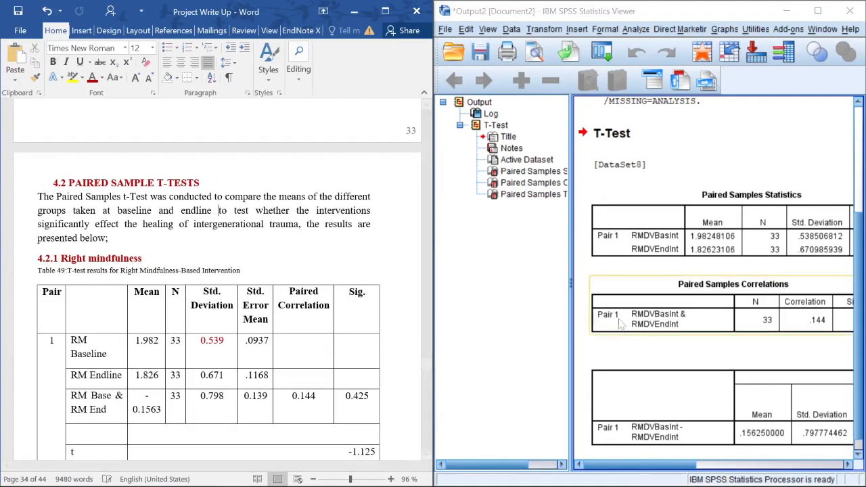
drag(571, 284, 447, 284)
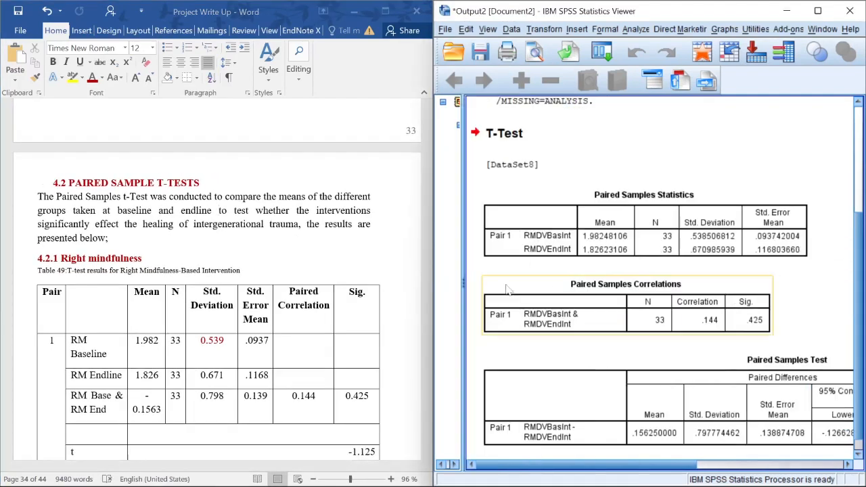
Compare the RM Baseline and RM Endline means in Table 49 with the Paired Samples Statistics output
click(137, 273)
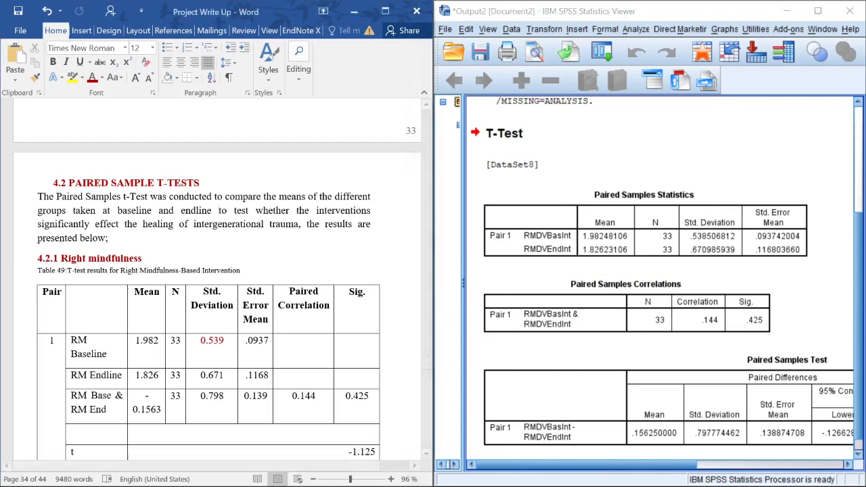
drag(71, 340, 107, 353)
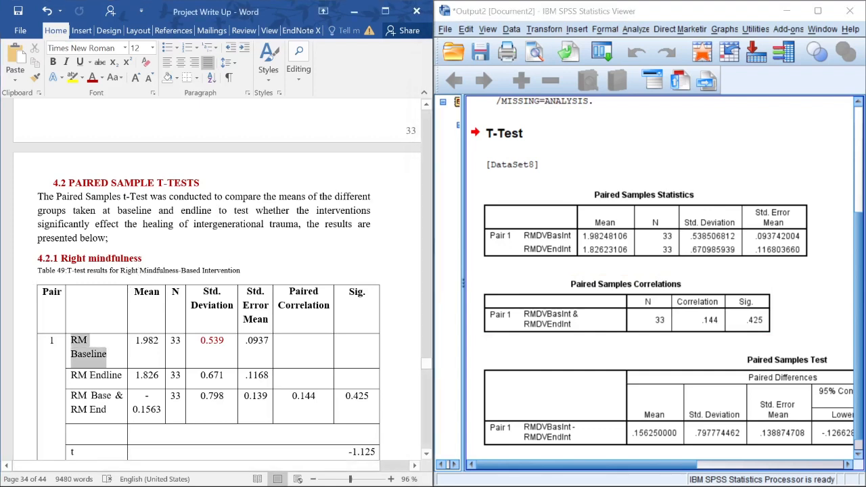
click(159, 340)
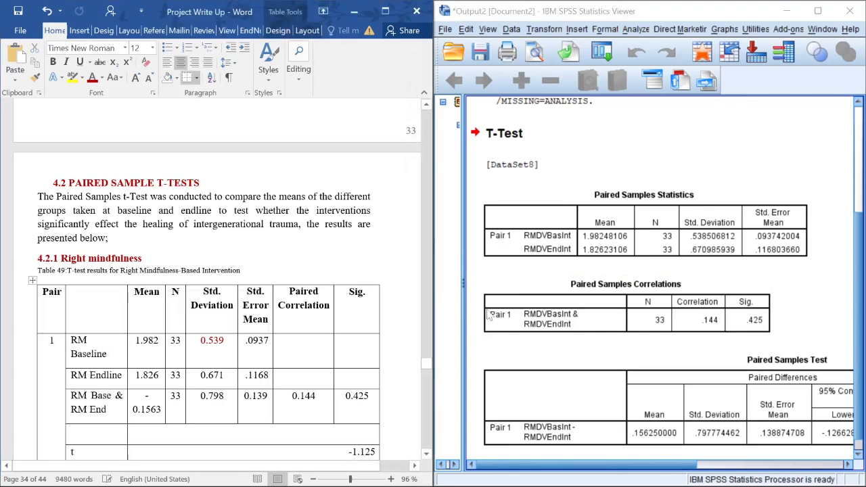
click(636, 238)
click(128, 308)
double_click(147, 375)
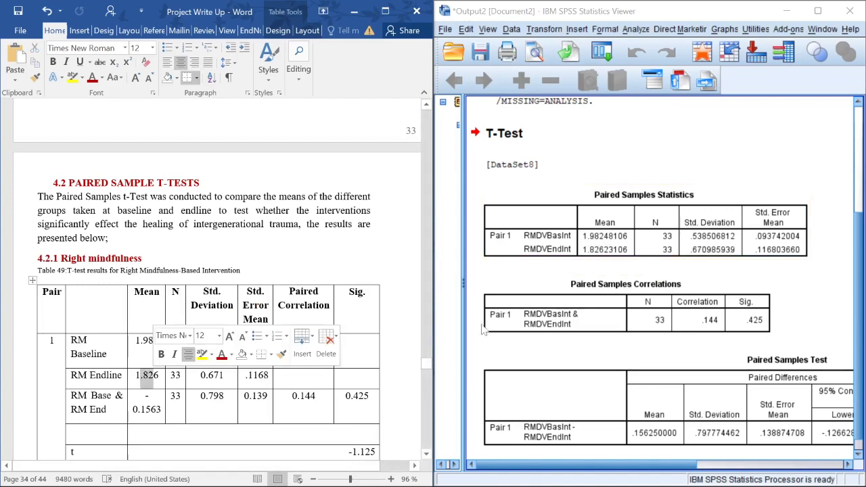
click(611, 252)
key(alt+Tab)
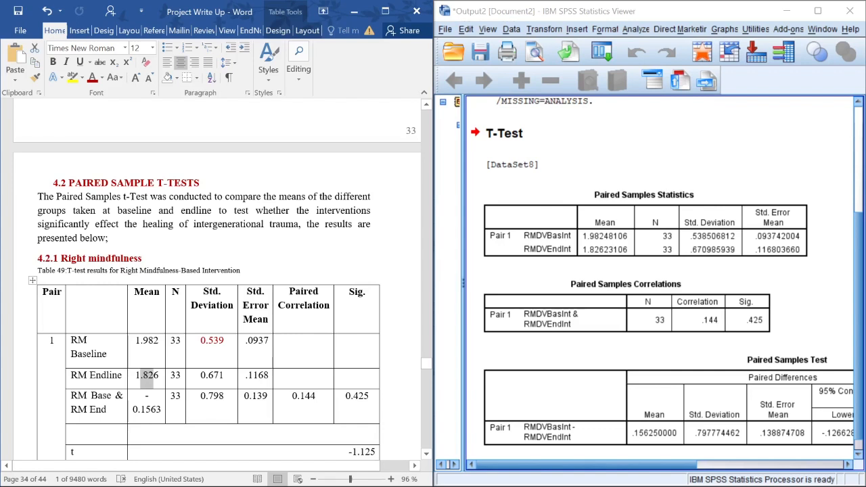
Compare the RM Base & RM End row of Table 49 with the Paired Samples Test output
drag(88, 396, 146, 406)
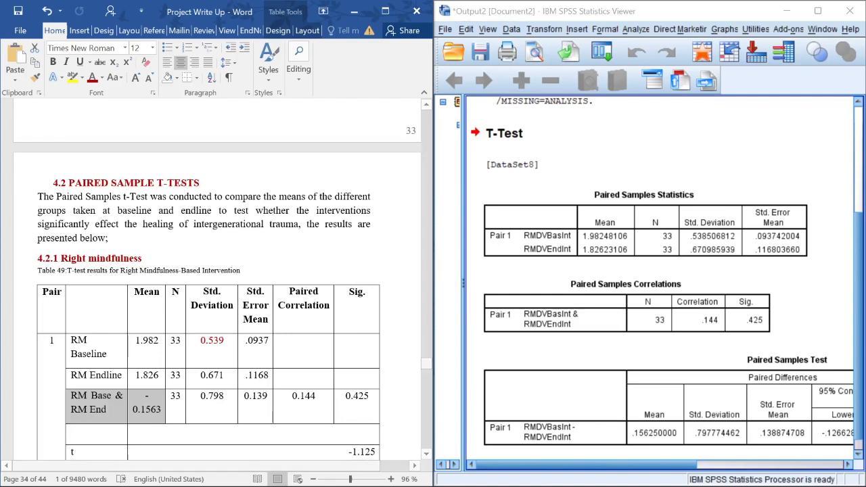
click(742, 418)
scroll(742, 418, down, 1)
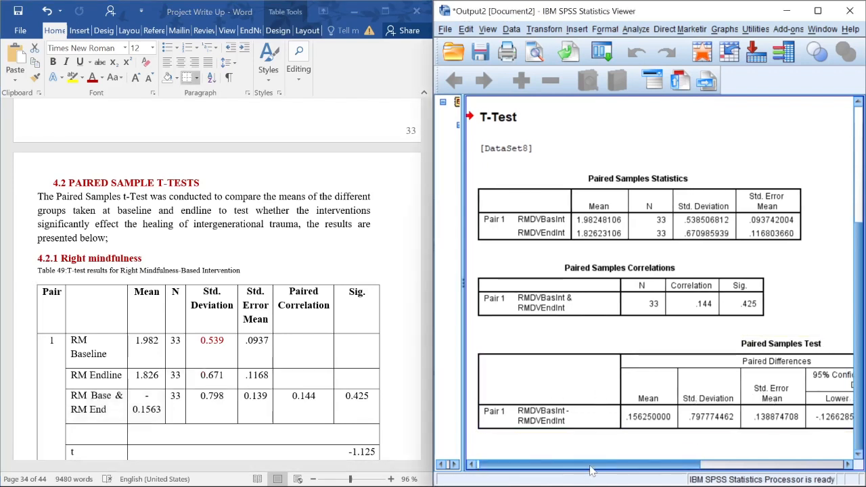
drag(587, 467, 622, 467)
click(586, 425)
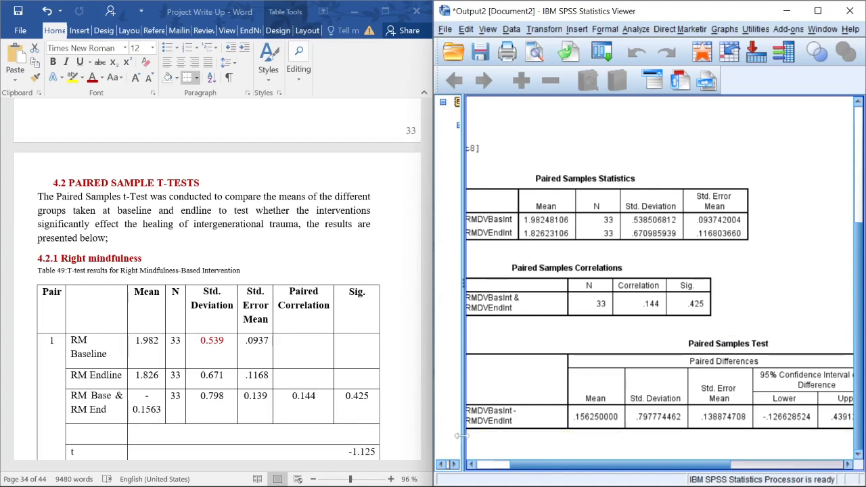
drag(524, 466, 440, 448)
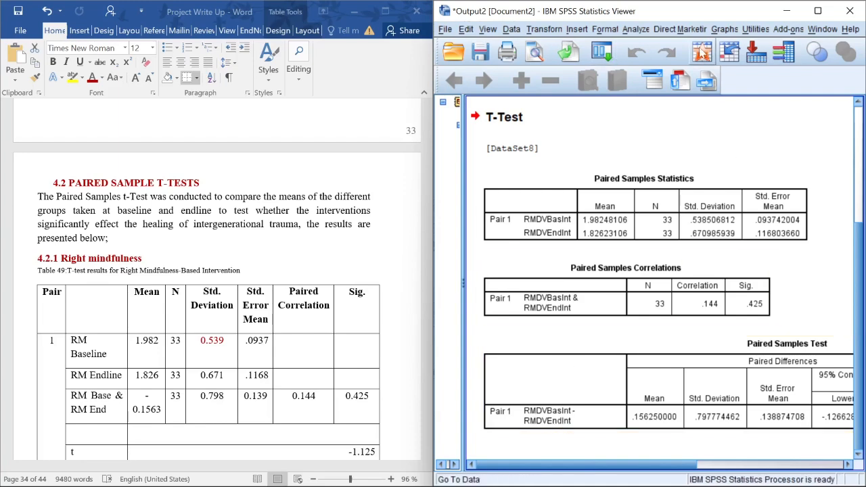
Reopen the Paired-Samples T Test and remove both variables from the first pair
click(636, 29)
click(636, 29)
click(636, 29)
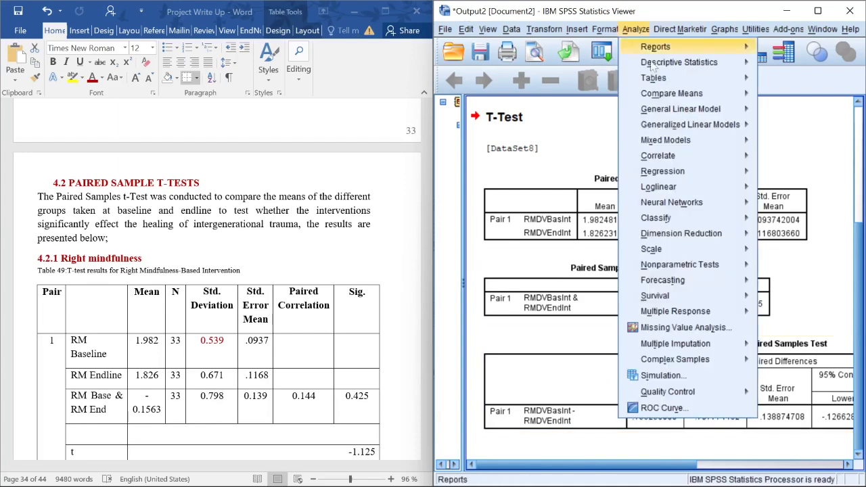
mouse_move(702, 102)
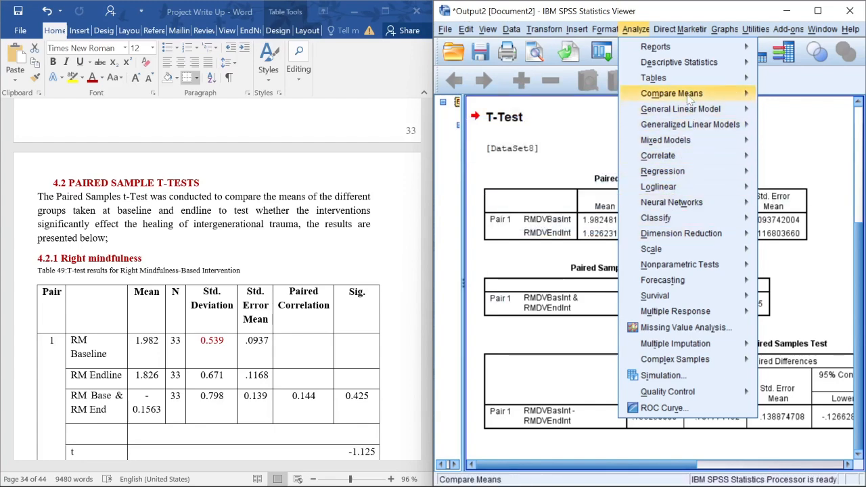
click(531, 146)
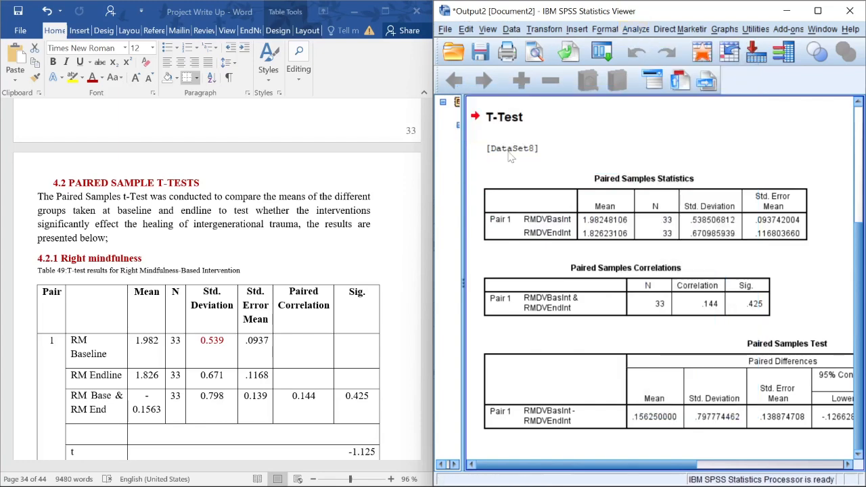
click(223, 60)
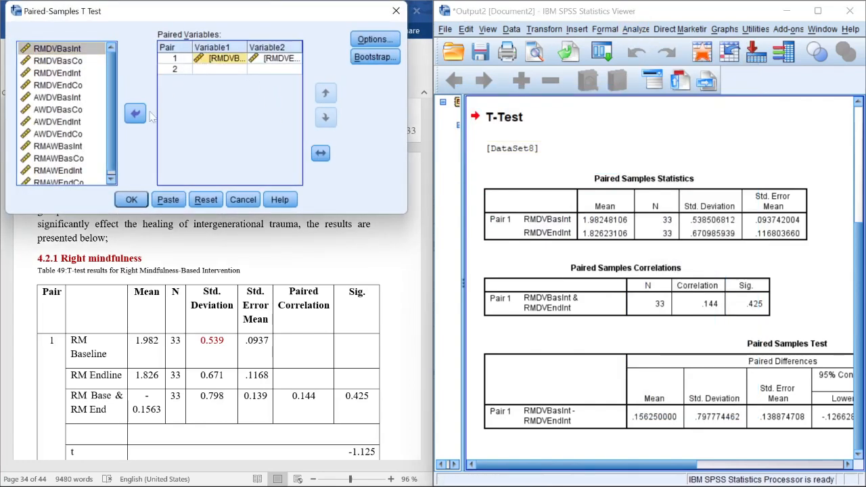
click(135, 114)
click(284, 59)
click(136, 115)
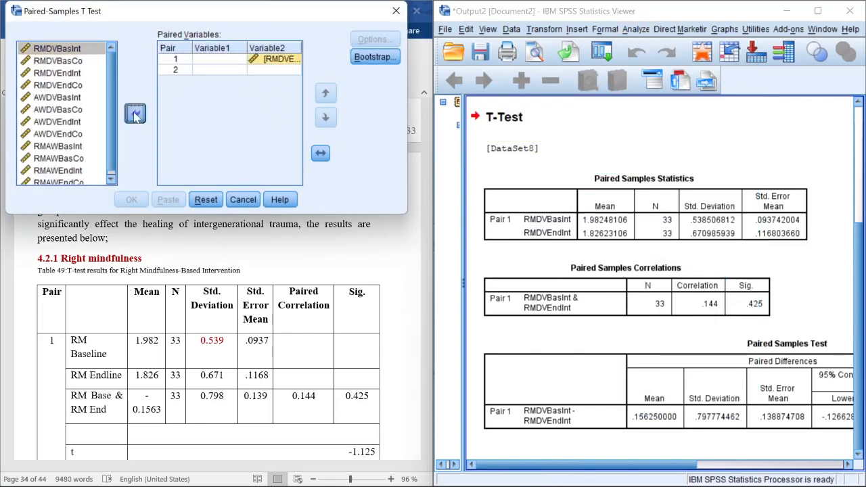
Pair RMDVEndInt as Variable 1 with RMDVBasInt as Variable 2 and run the test
click(75, 61)
click(42, 73)
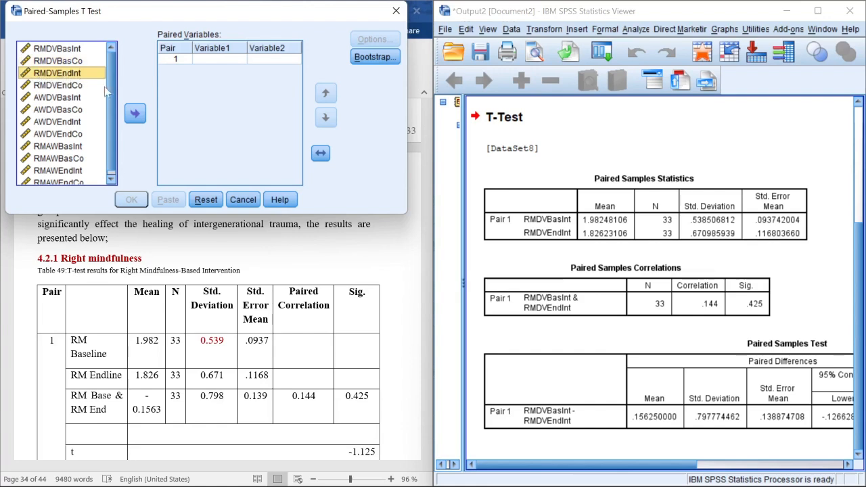
click(136, 114)
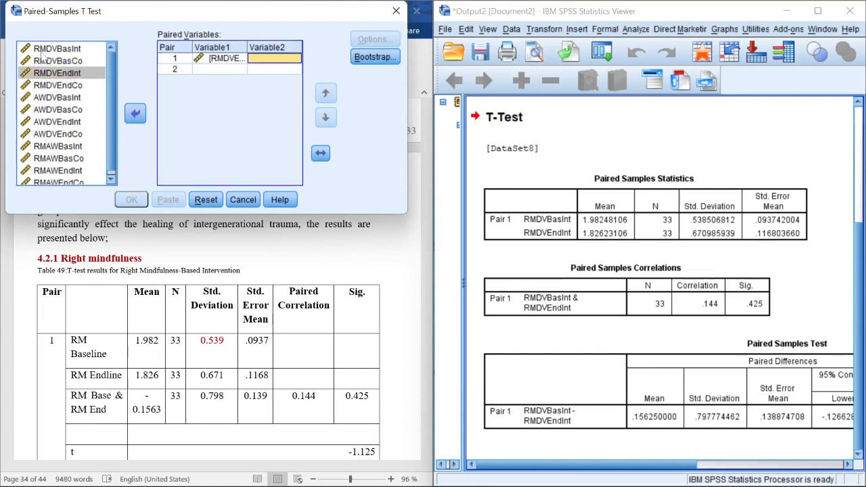
click(57, 49)
click(135, 114)
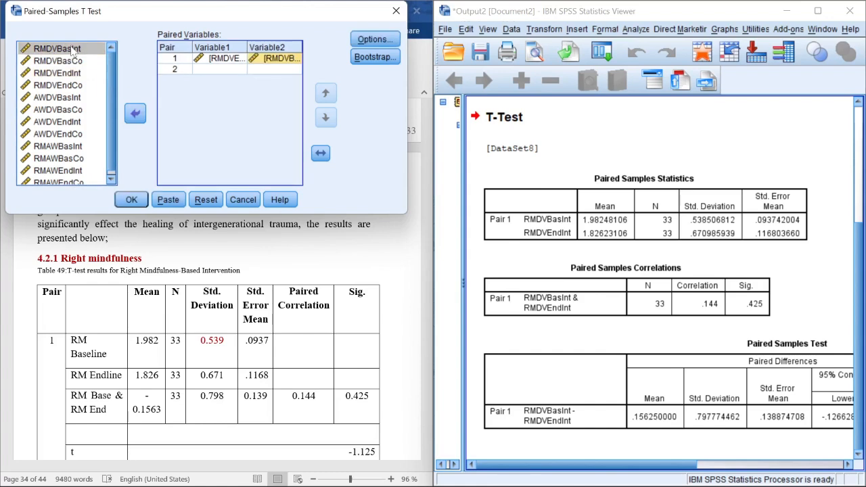
click(131, 200)
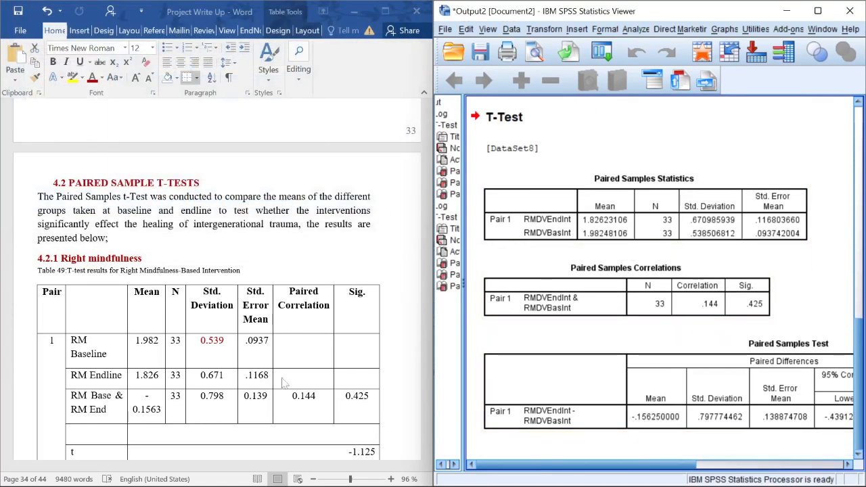
Check the RM Base & RM End mean difference in Table 49 against the reversed pair's output
click(134, 410)
drag(134, 410, 81, 404)
click(135, 410)
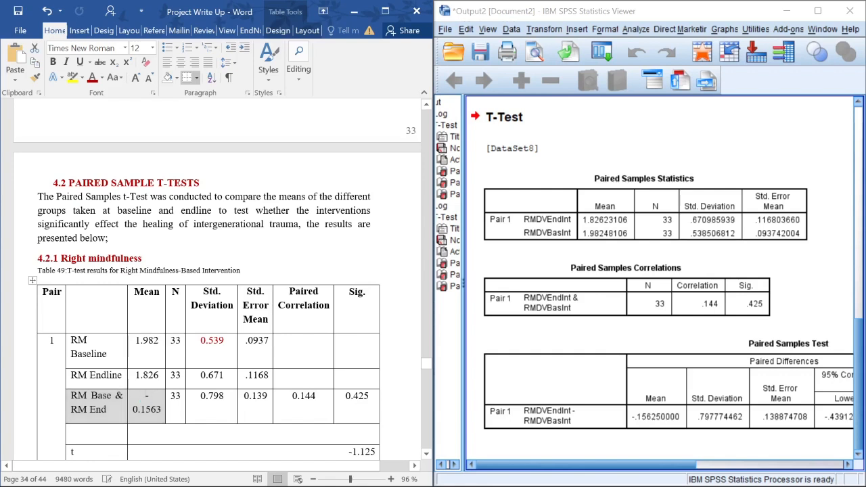
Compare the standard deviation, standard error, correlation and significance in Table 49's RM Base & RM End row with the SPSS output
double_click(203, 396)
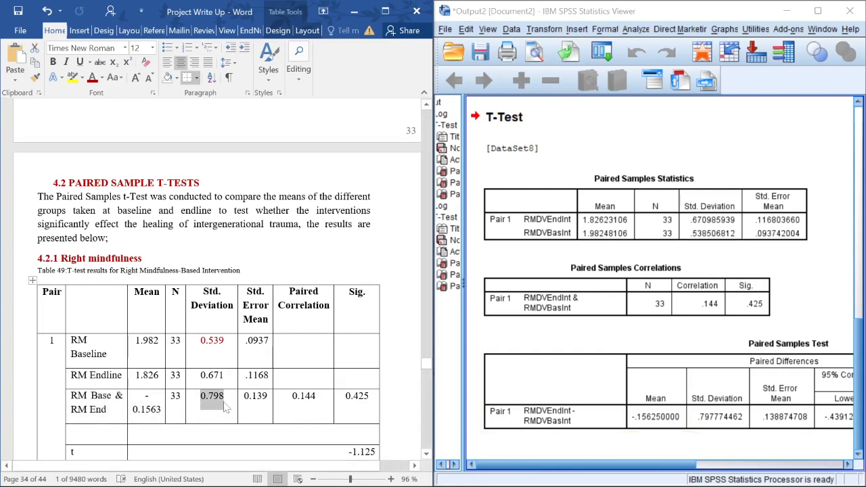
key(Tab)
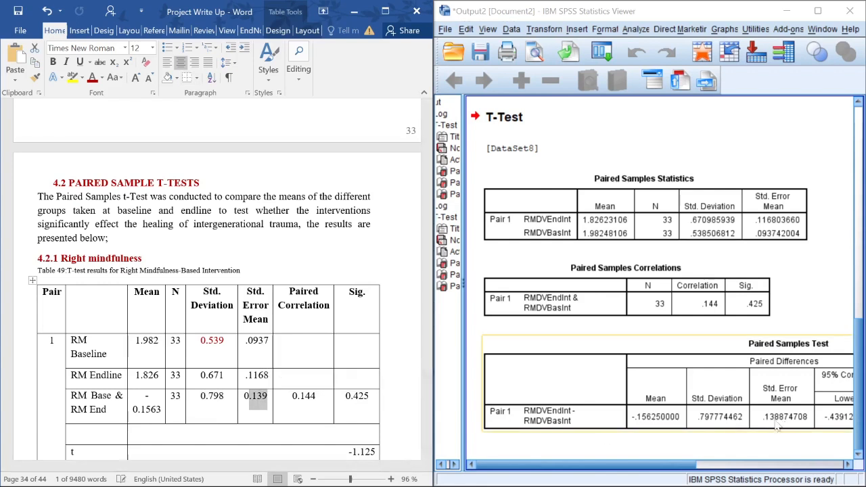
mouse_move(583, 464)
mouse_down()
mouse_move(681, 464)
mouse_move(582, 465)
mouse_up()
click(556, 281)
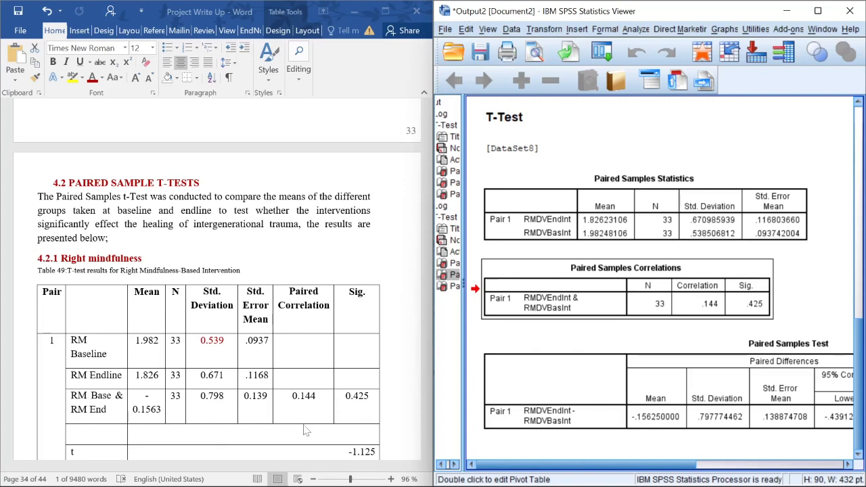
scroll(313, 424, down, 3)
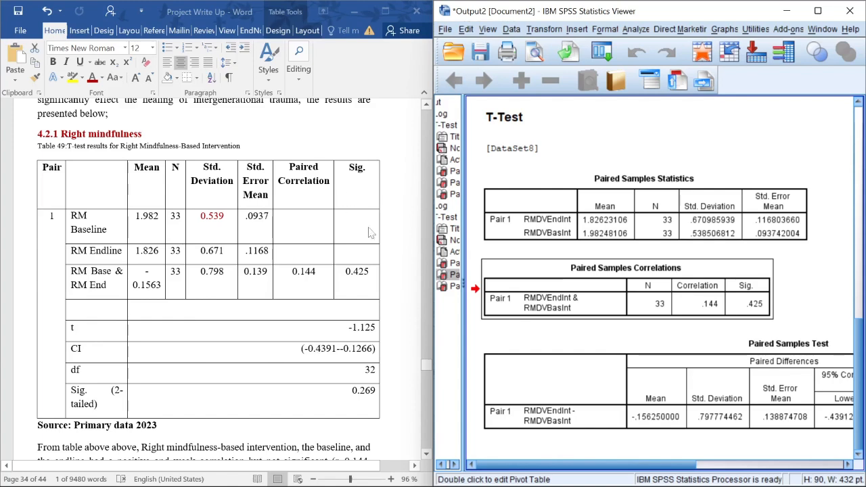
click(756, 310)
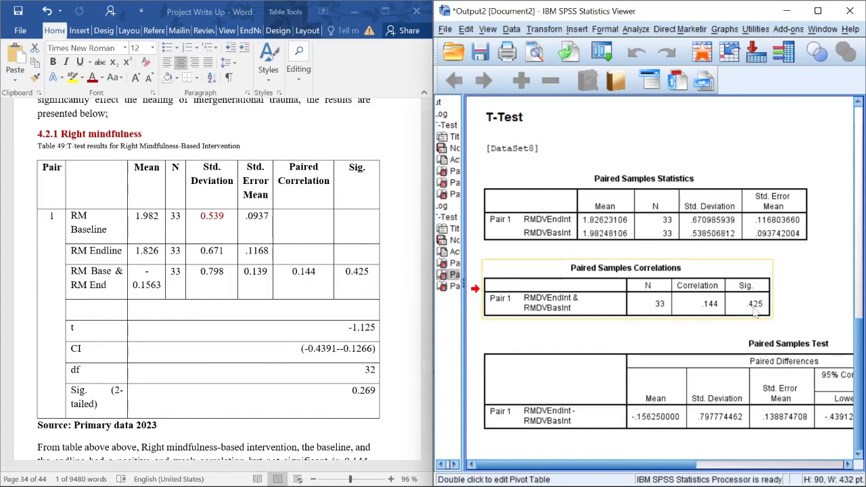
Check Table 49's t value against the Paired Samples Test output
click(653, 365)
scroll(653, 366, right, 3)
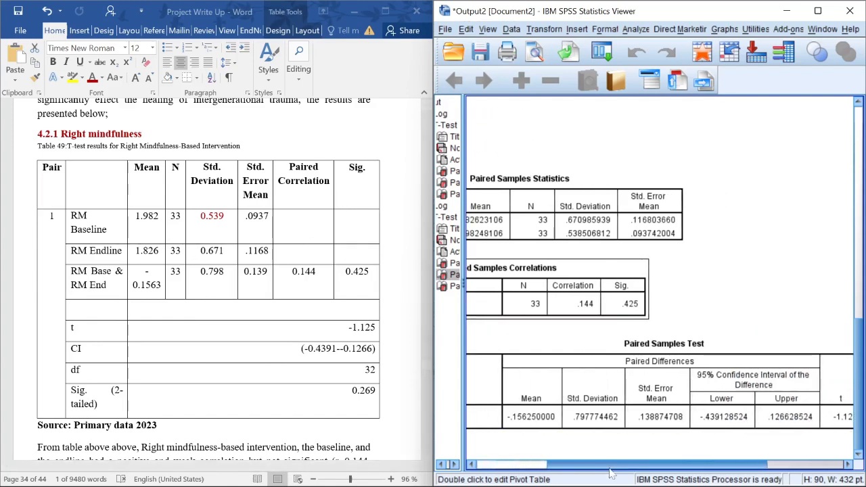
scroll(654, 365, left, 2)
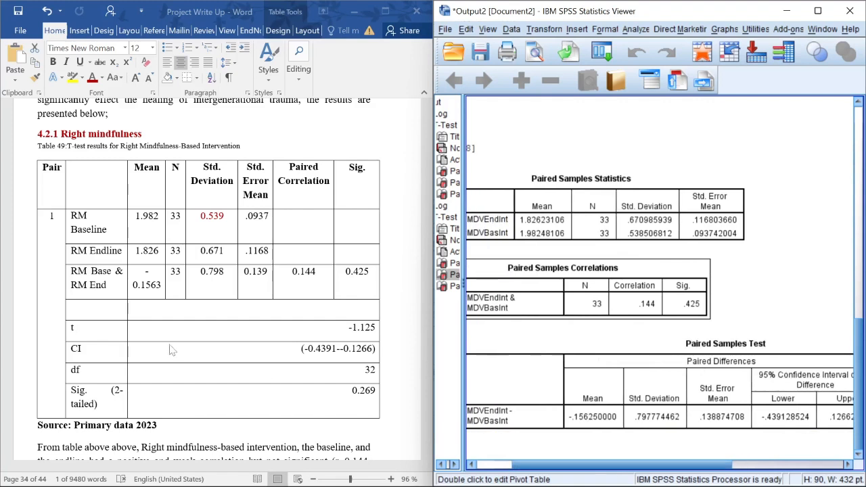
double_click(255, 271)
drag(68, 325, 317, 407)
click(626, 467)
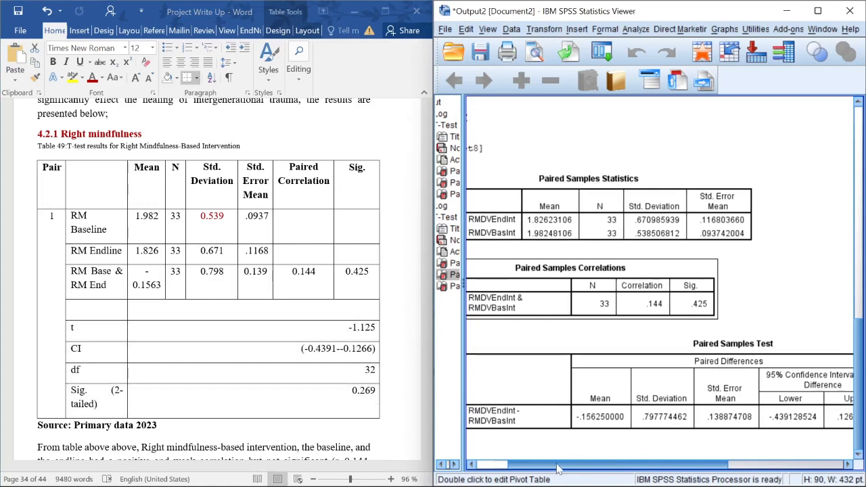
drag(564, 467, 666, 477)
click(711, 422)
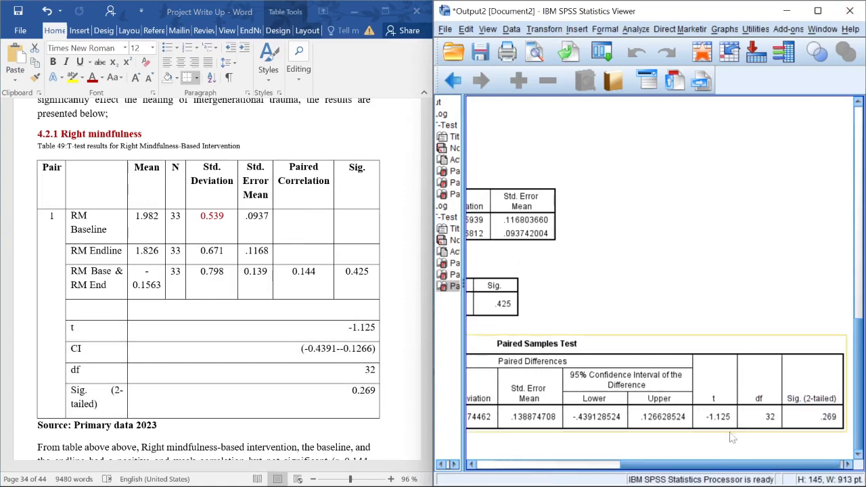
Compare the confidence interval in Table 49 with the lower and upper limits in the Paired Samples Test output
click(326, 348)
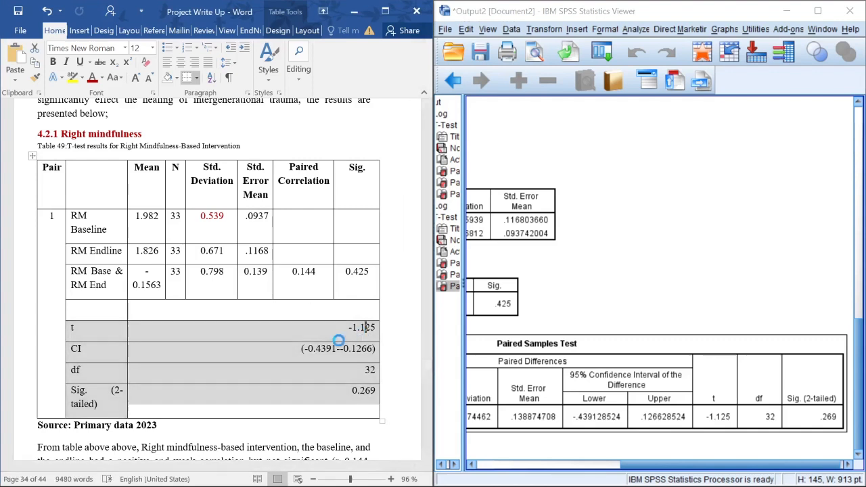
drag(302, 348, 375, 348)
click(608, 433)
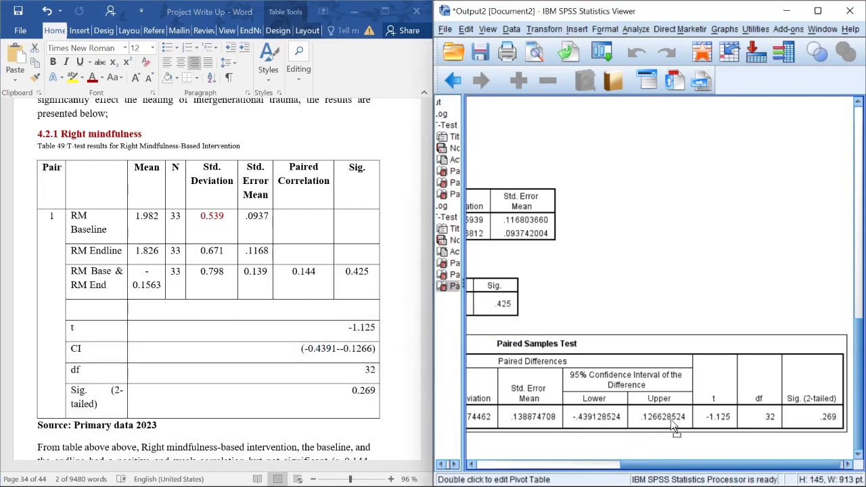
drag(638, 465, 544, 464)
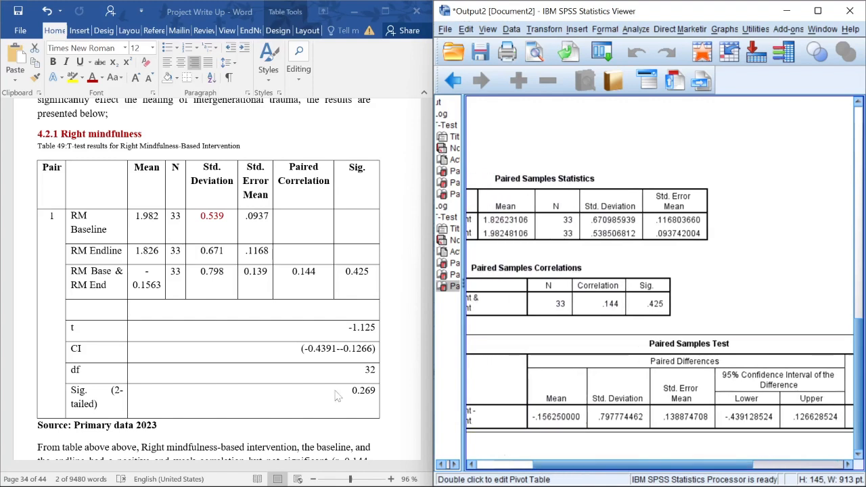
key(alt+Tab)
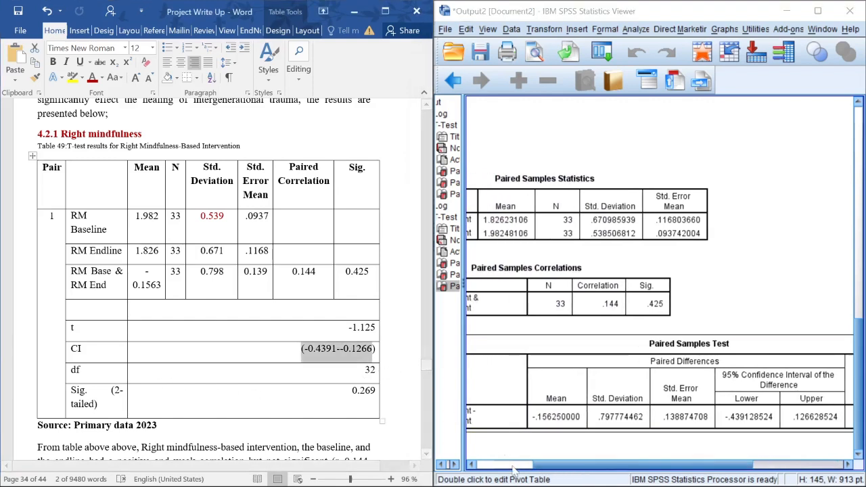
Check Table 49's df and two-tailed significance against the Paired Samples Test output
drag(528, 464, 636, 468)
click(755, 399)
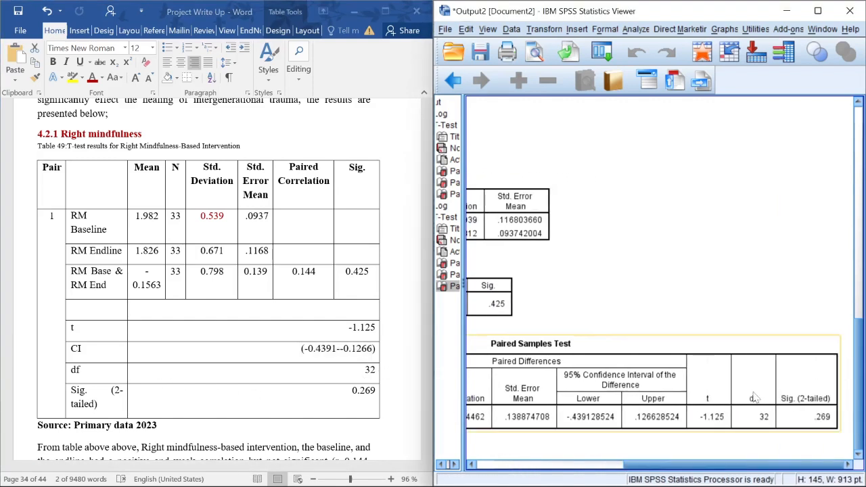
click(97, 404)
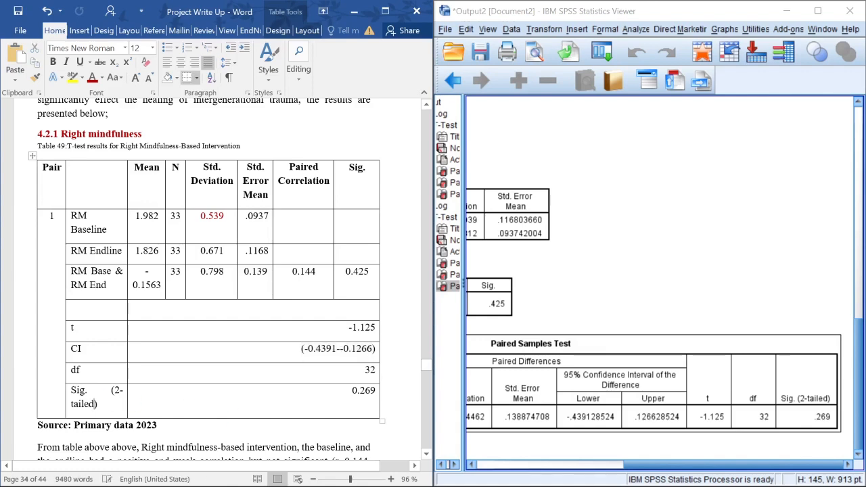
drag(377, 393, 132, 394)
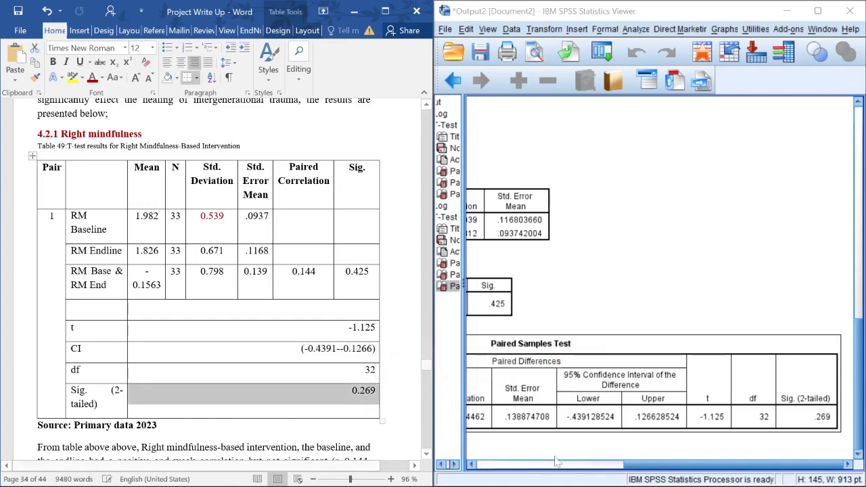
click(831, 421)
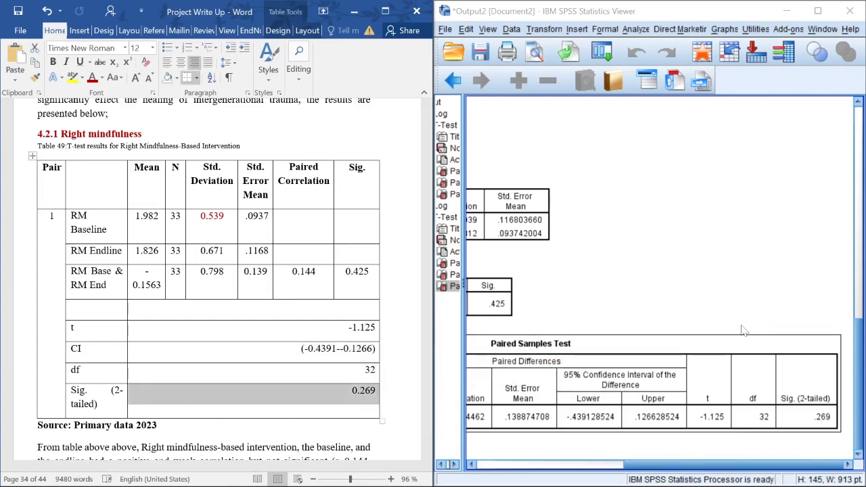
Go past the Table 49 interpretation to Table 50, the Right Mindfulness Control results, in the write-up
click(281, 200)
scroll(280, 201, down, 7)
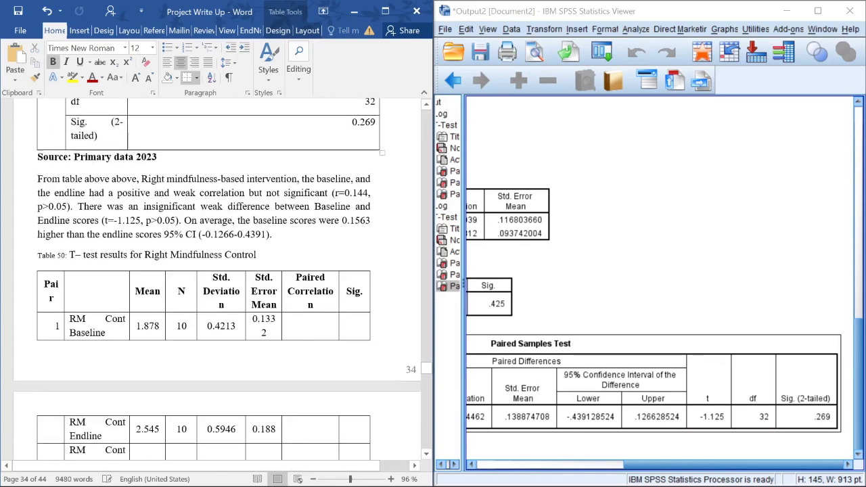
scroll(214, 191, down, 1)
click(214, 191)
scroll(175, 280, down, 2)
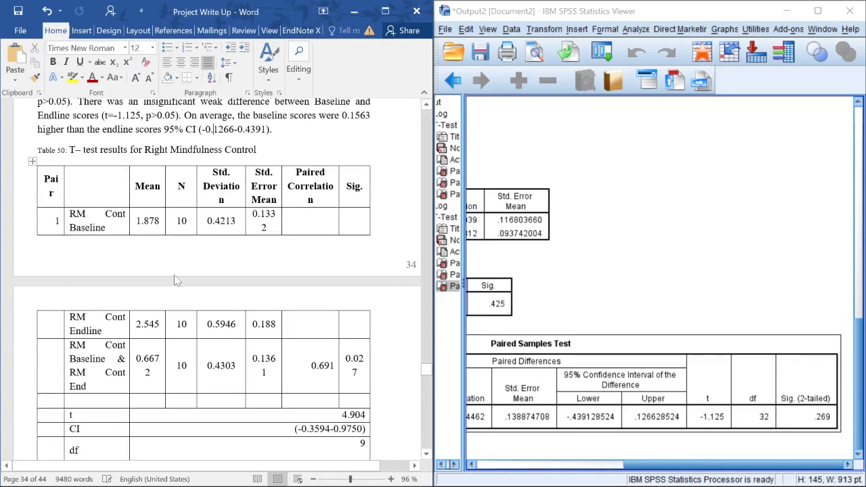
scroll(228, 273, down, 1)
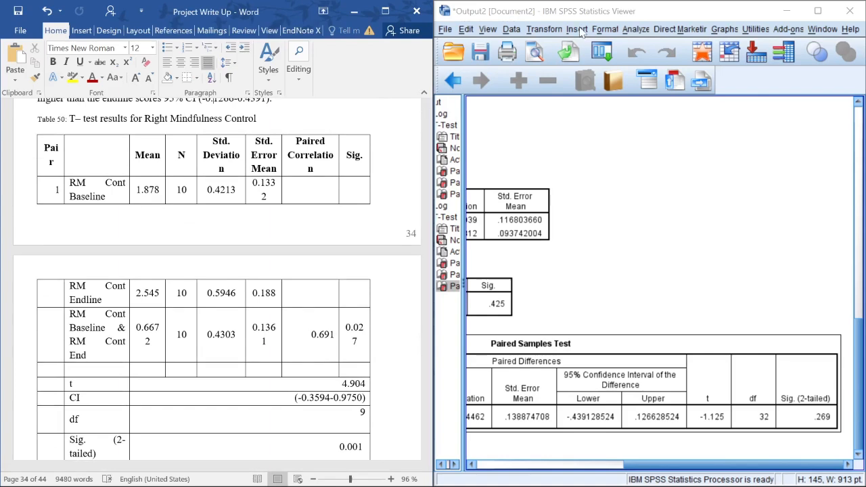
Reopen the Paired-Samples T Test in SPSS and clear both intervention variables from the first pair
click(631, 30)
mouse_move(680, 99)
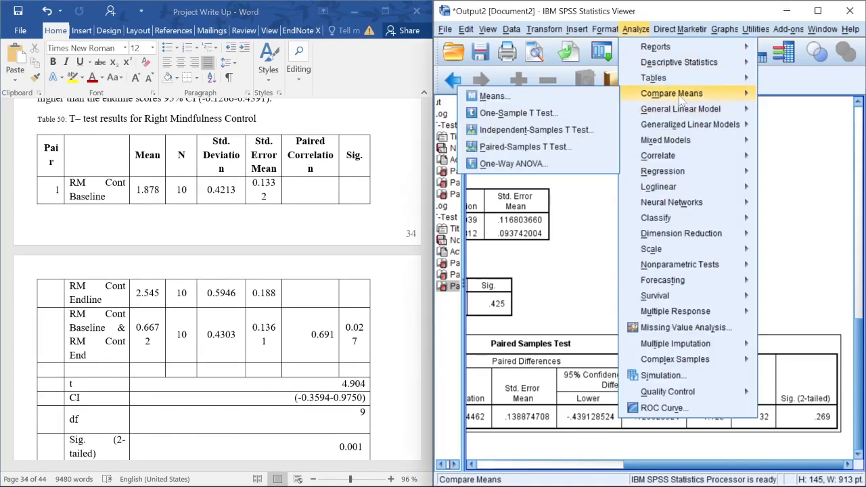
click(545, 146)
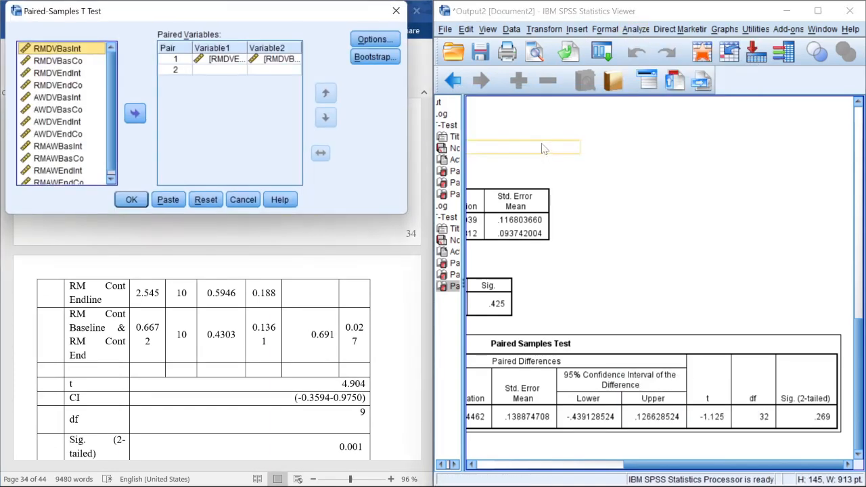
click(226, 60)
click(135, 113)
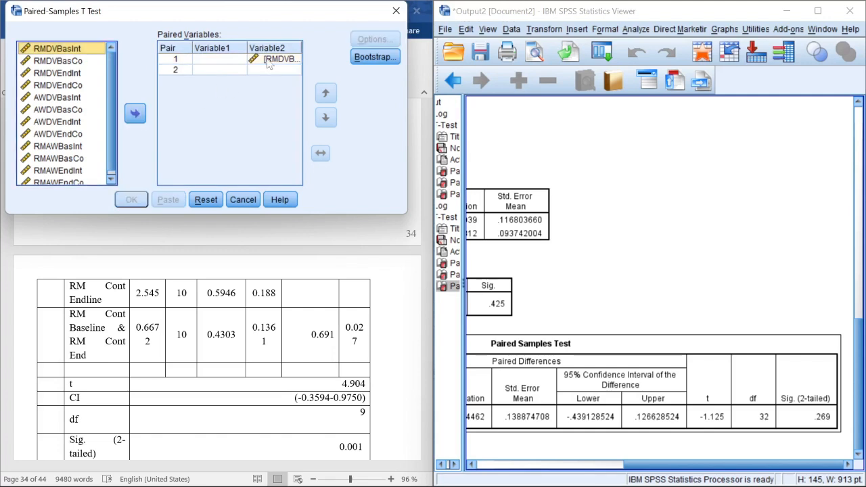
click(135, 114)
Pair RMDVEndCo as Variable 1 with RMDVBasCo as Variable 2 and run the test
click(68, 86)
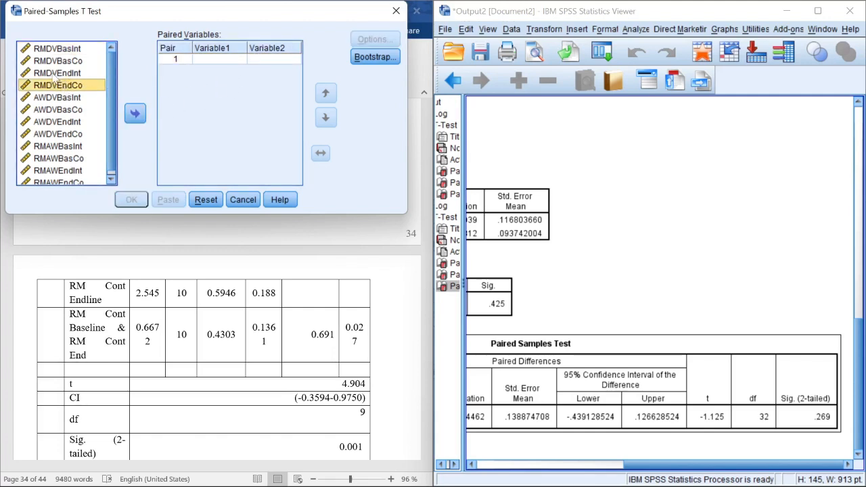
click(54, 75)
click(59, 86)
double_click(60, 85)
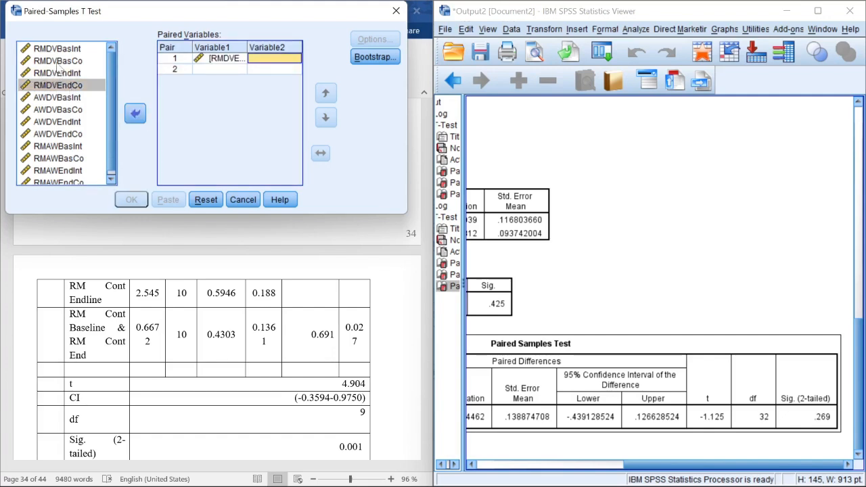
click(59, 63)
click(135, 113)
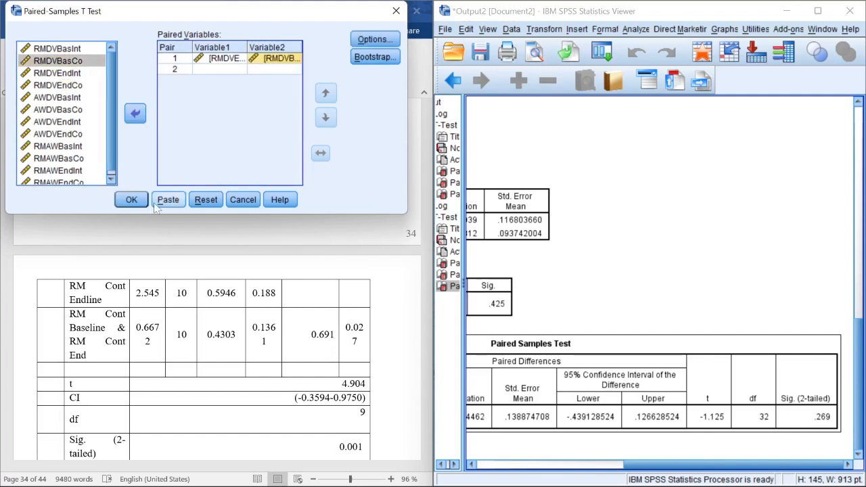
click(132, 200)
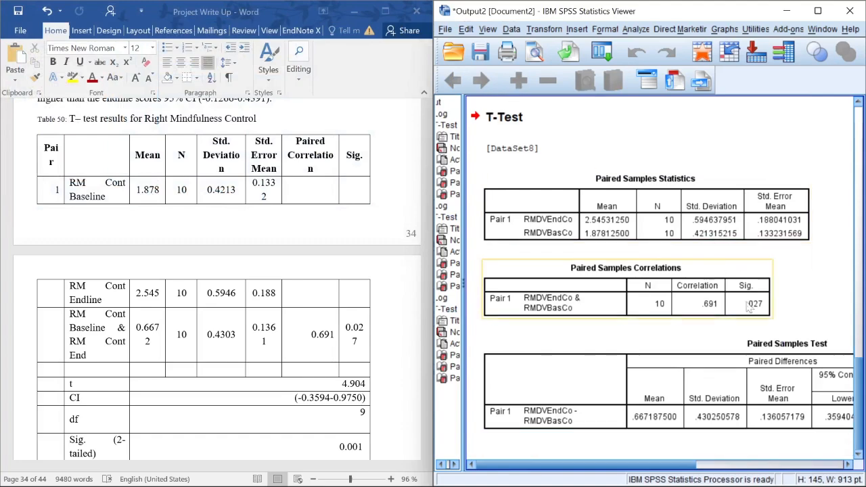
Look over the title and rows of Table 50 in the write-up alongside the new control-group output
click(224, 338)
scroll(223, 338, down, 4)
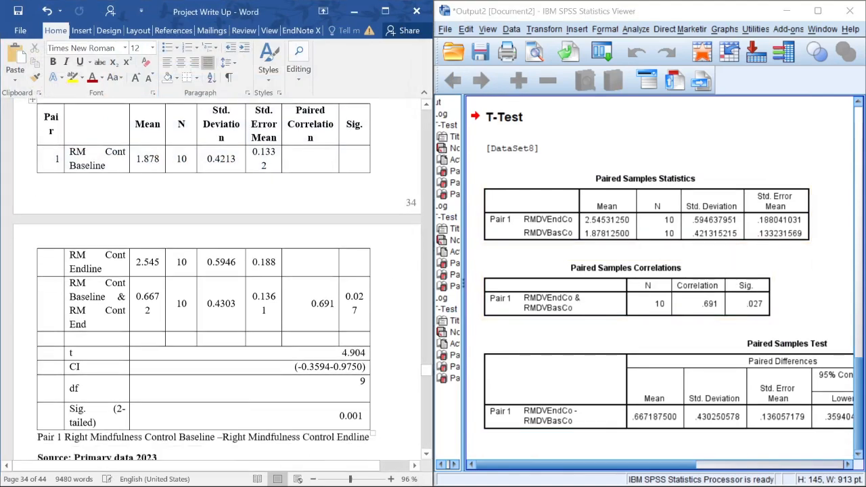
scroll(224, 277, up, 5)
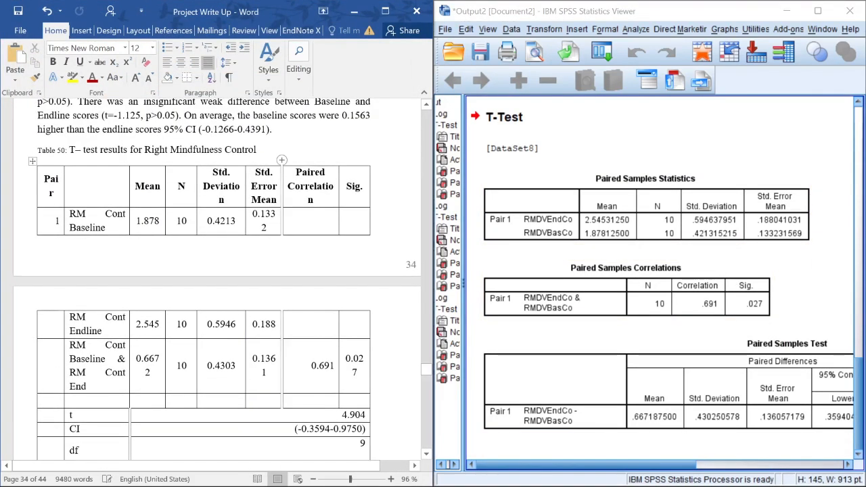
drag(257, 149, 169, 149)
scroll(266, 250, down, 1)
click(237, 334)
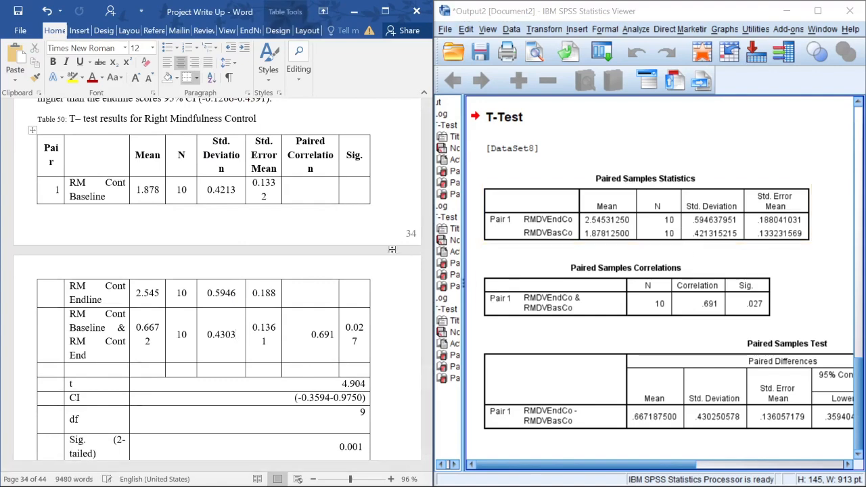
Compare Table 50's RM Cont Baseline row, paired correlation and Sig. values with the control pair's SPSS output
drag(125, 190, 161, 190)
click(137, 190)
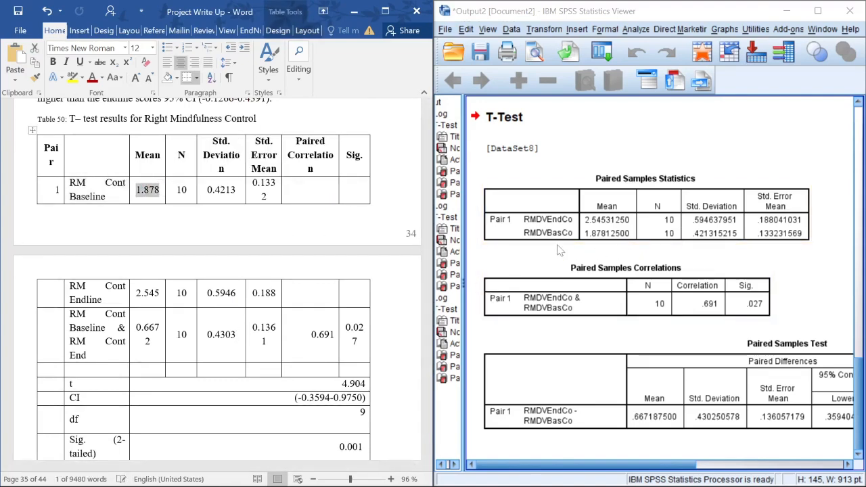
click(531, 237)
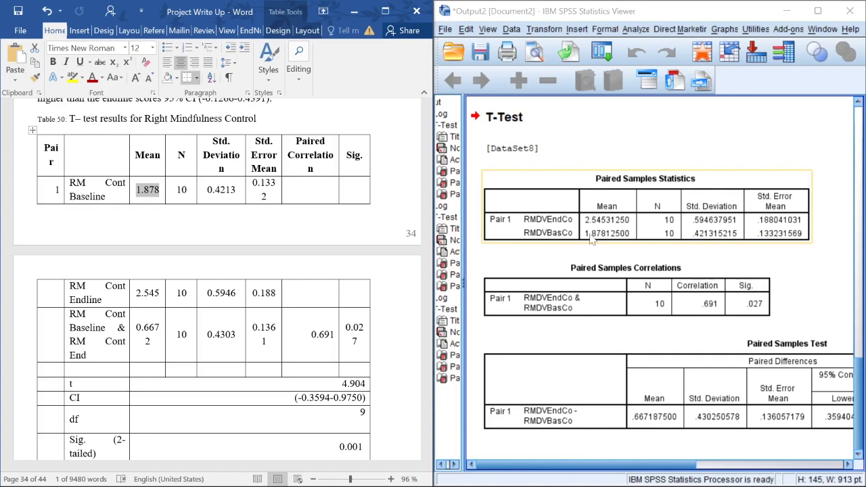
click(246, 191)
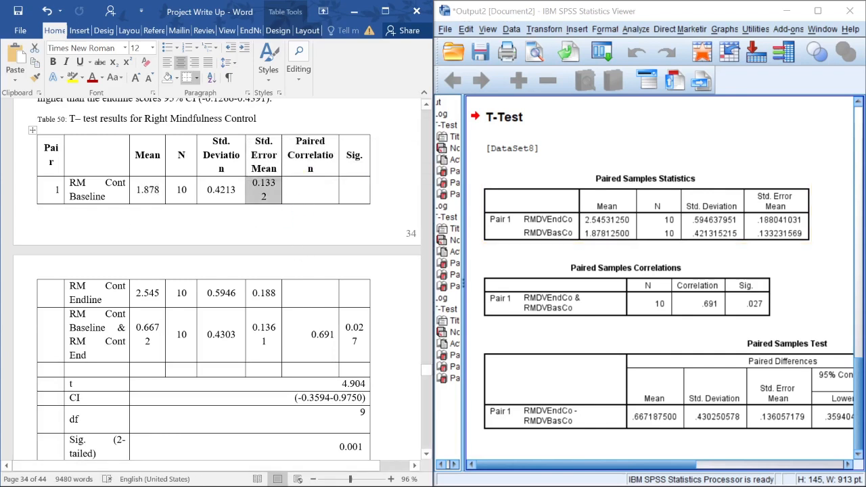
double_click(323, 335)
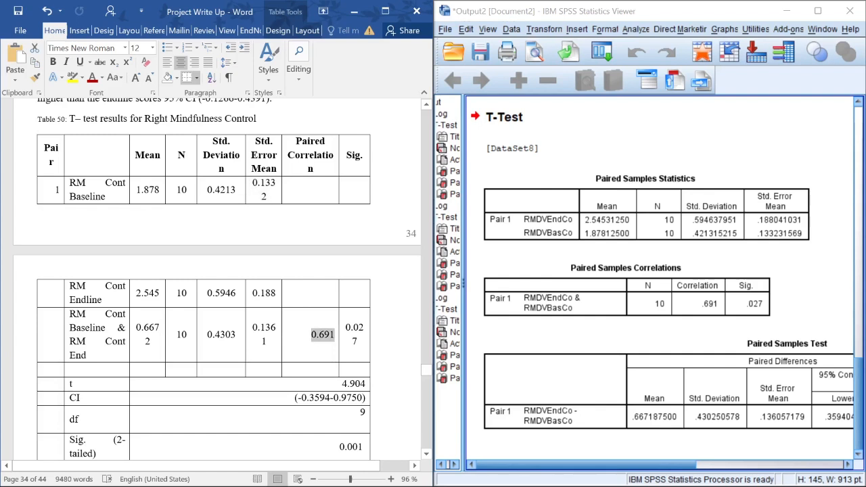
double_click(354, 334)
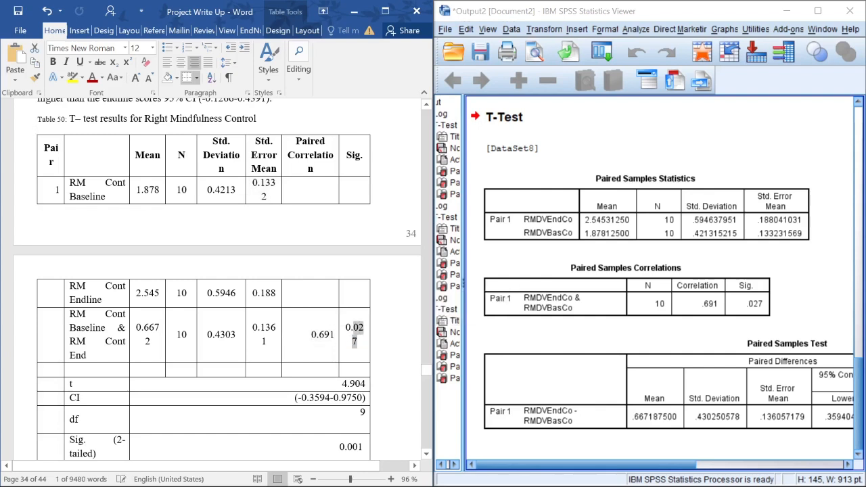
Compare Table 50's t, CI, df and Sig. (2-tailed) rows with the control pair's Paired Samples Test output
click(355, 339)
click(763, 313)
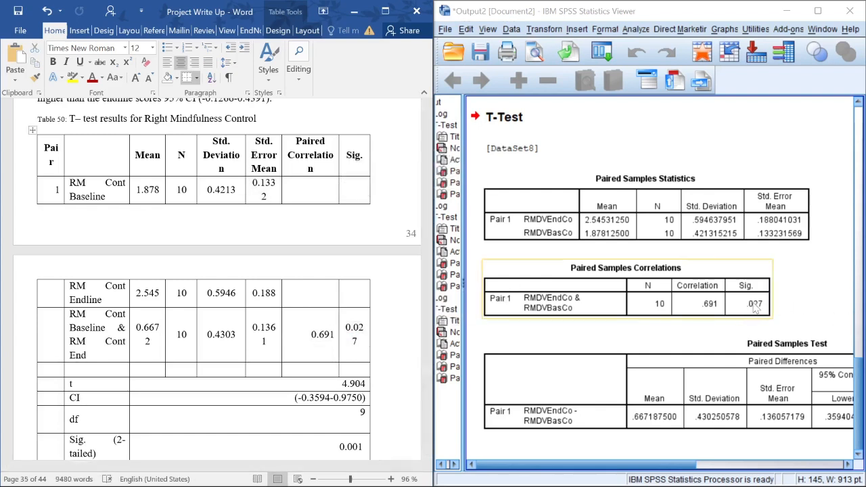
scroll(264, 278, down, 2)
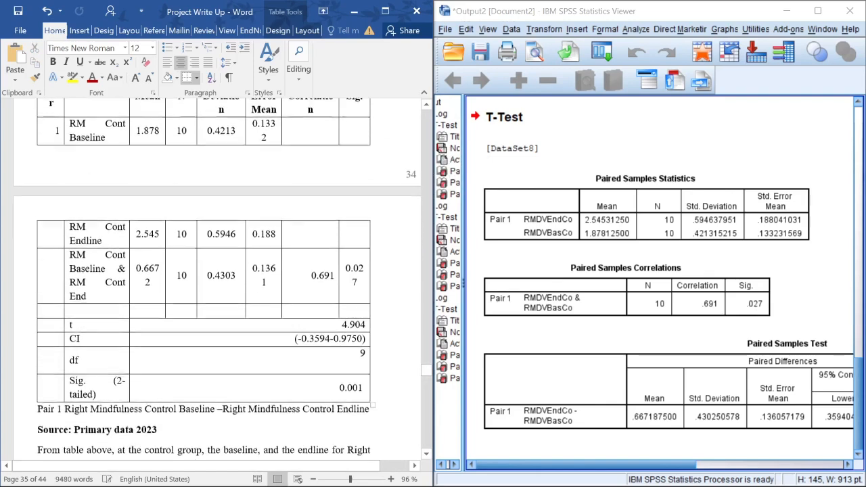
drag(70, 322, 358, 385)
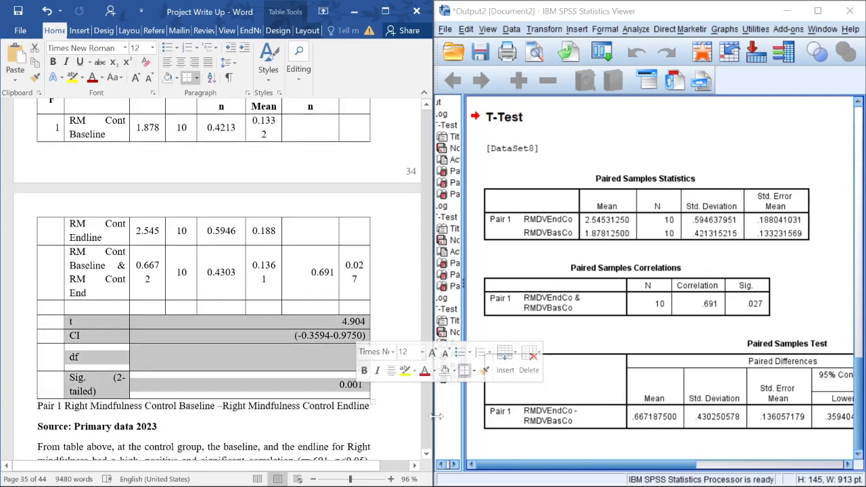
drag(648, 465, 778, 465)
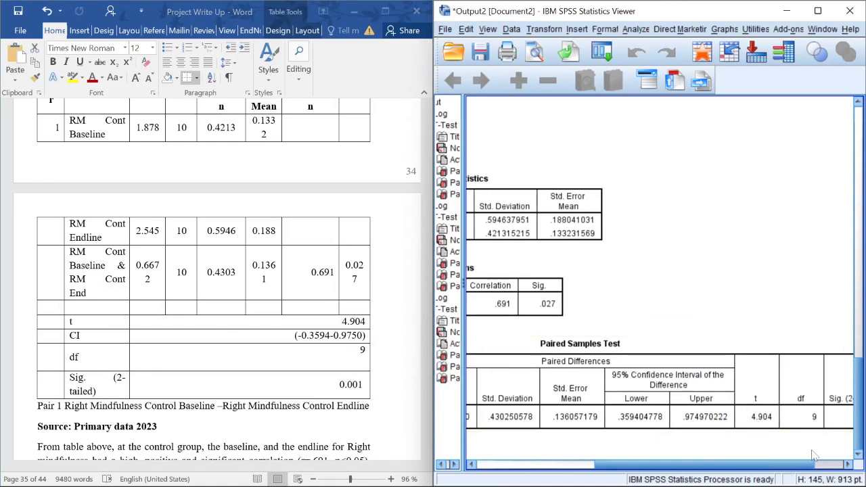
scroll(746, 465, right, 2)
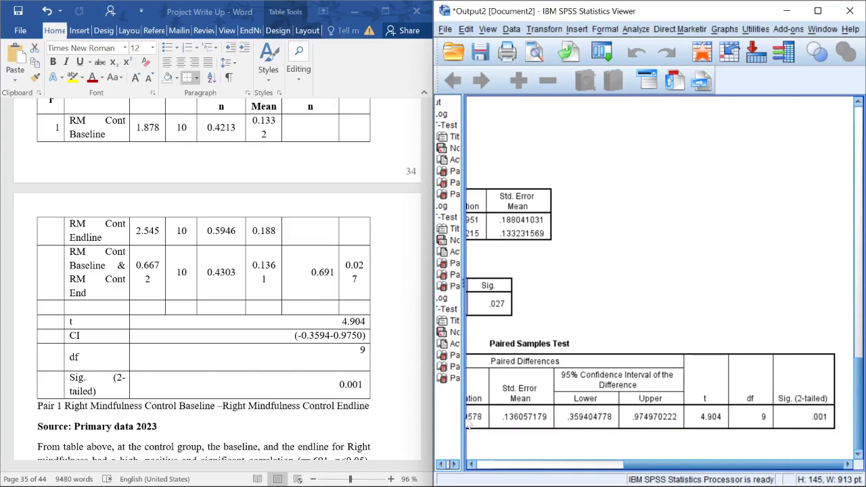
scroll(704, 460, left, 4)
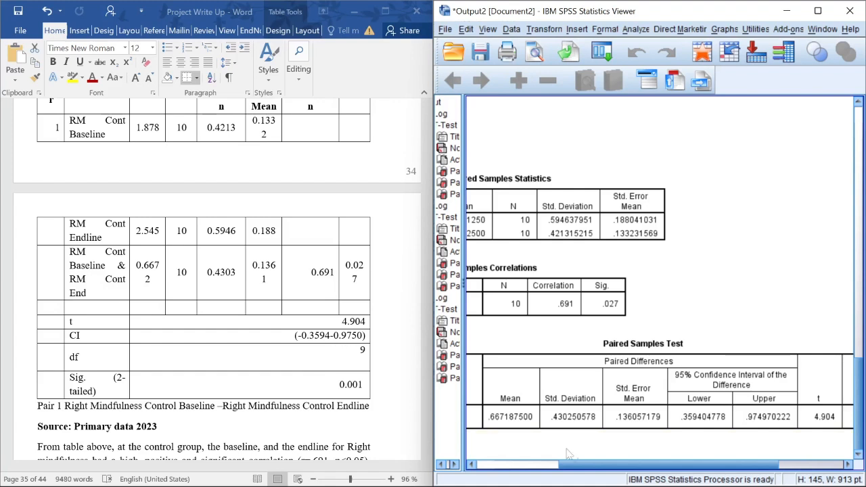
scroll(591, 443, left, 5)
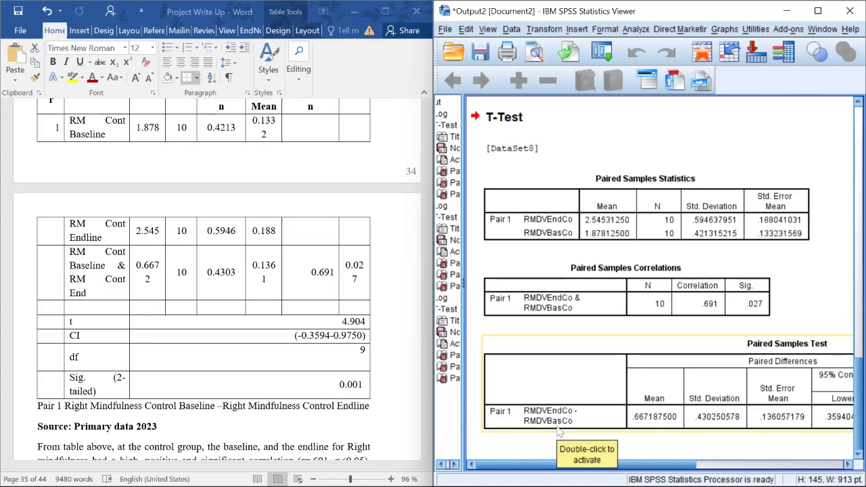
Read the control-group interpretation and hypothesis conclusion paragraphs below Table 50 alongside its t, CI, df and Sig. rows
scroll(287, 387, up, 3)
scroll(286, 387, down, 7)
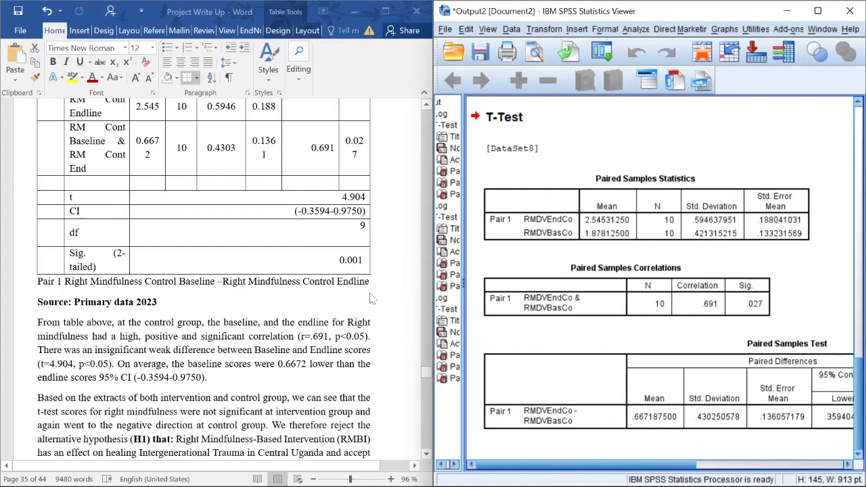
click(697, 418)
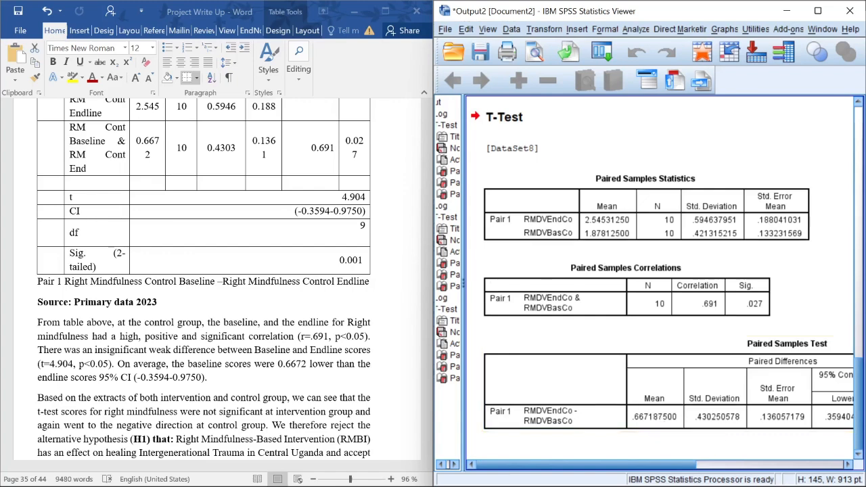
drag(75, 197, 352, 264)
scroll(203, 271, down, 3)
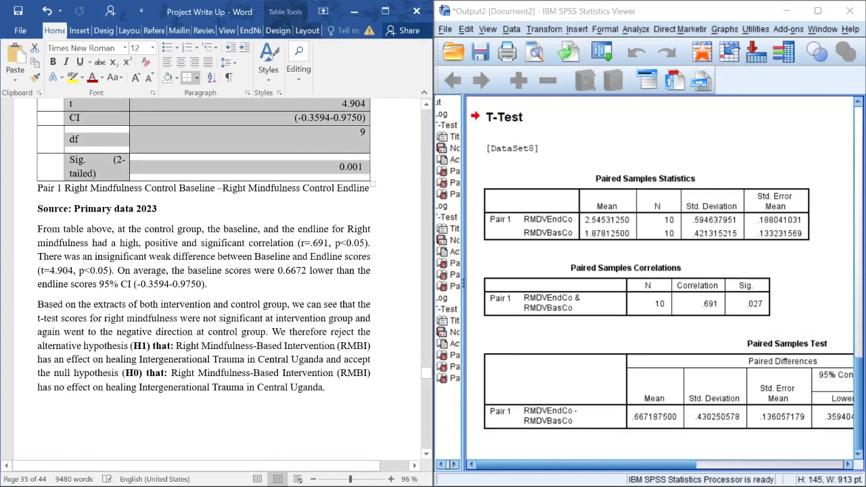
click(229, 304)
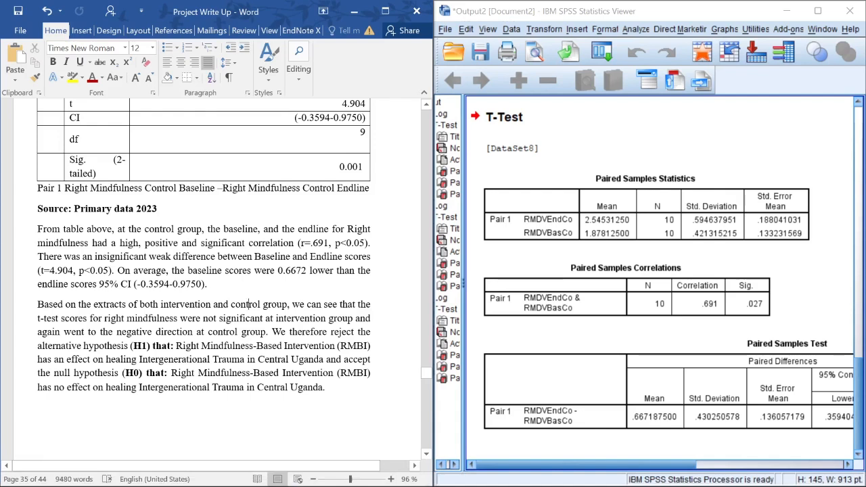
Look through the write-up's African Wisdom section, from Table 51 on to Table 53 for Right Mindfulness and African Wisdom
scroll(216, 277, down, 8)
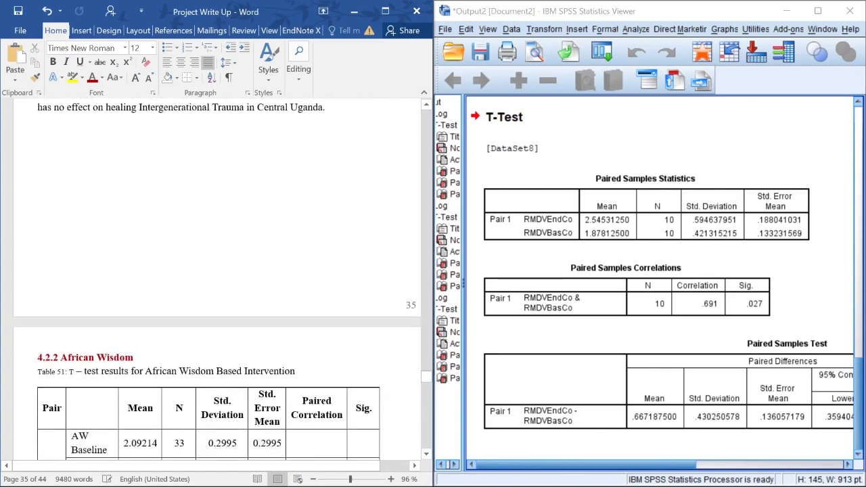
scroll(216, 277, up, 1)
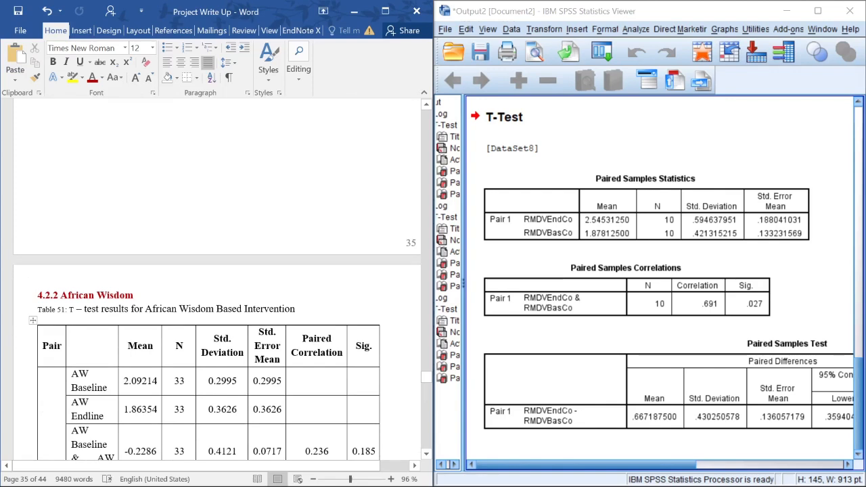
scroll(216, 278, down, 5)
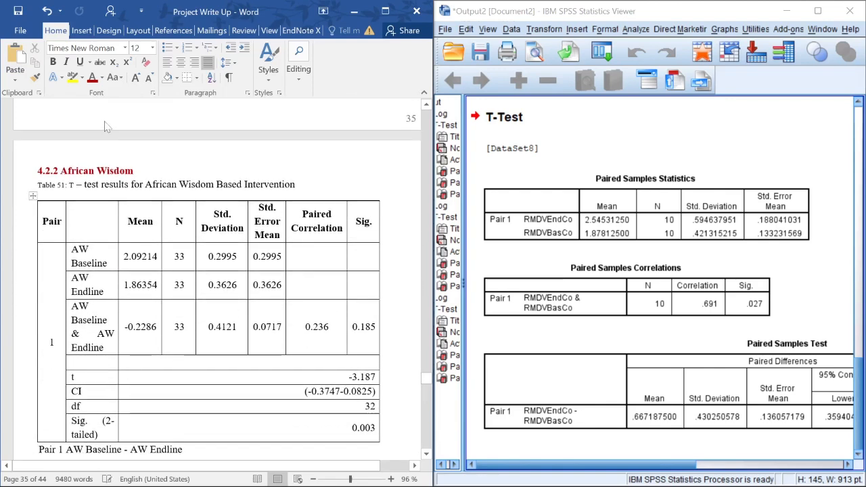
scroll(216, 278, down, 2)
scroll(216, 277, down, 14)
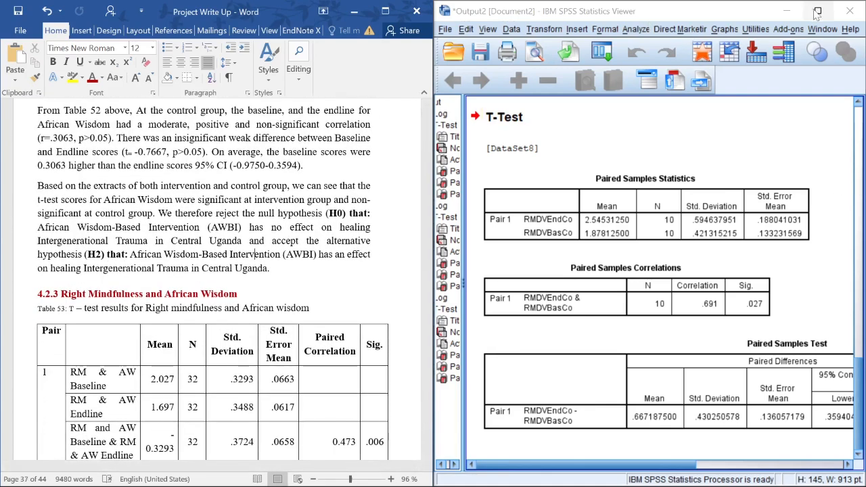
Maximize the SPSS output window, reopen the Paired-Samples T Test and clear the existing control pair
click(818, 10)
click(238, 24)
mouse_move(318, 57)
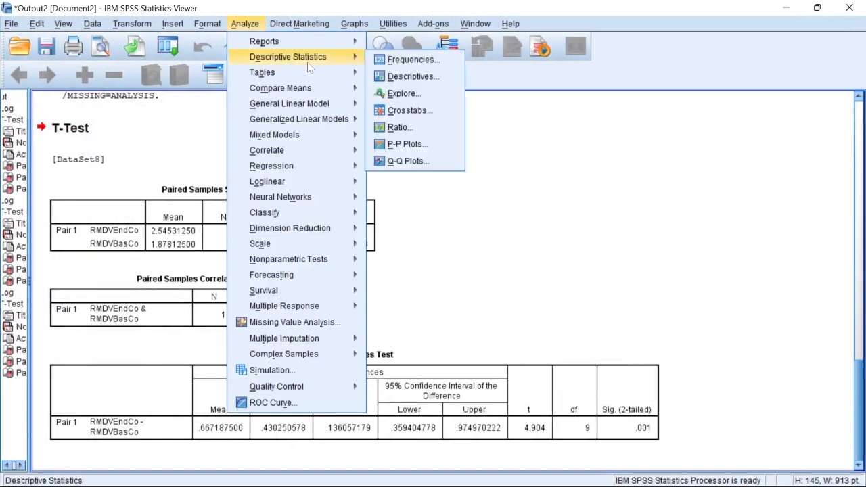
mouse_move(293, 89)
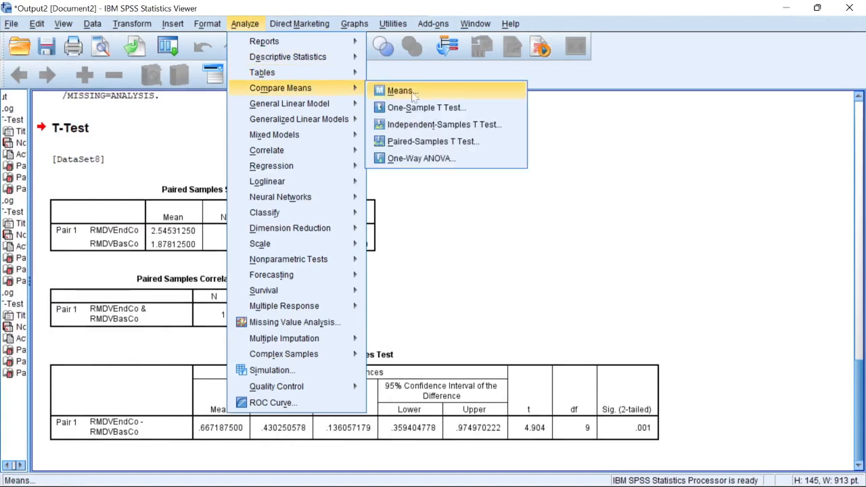
click(400, 141)
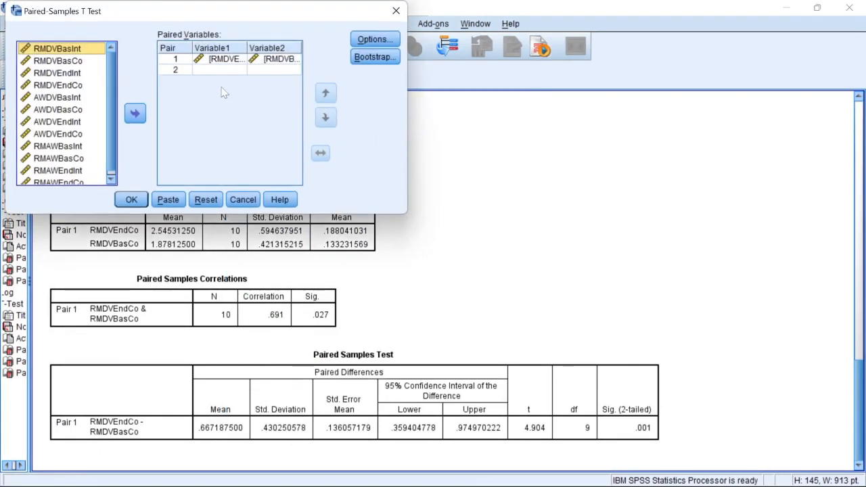
click(261, 70)
click(256, 58)
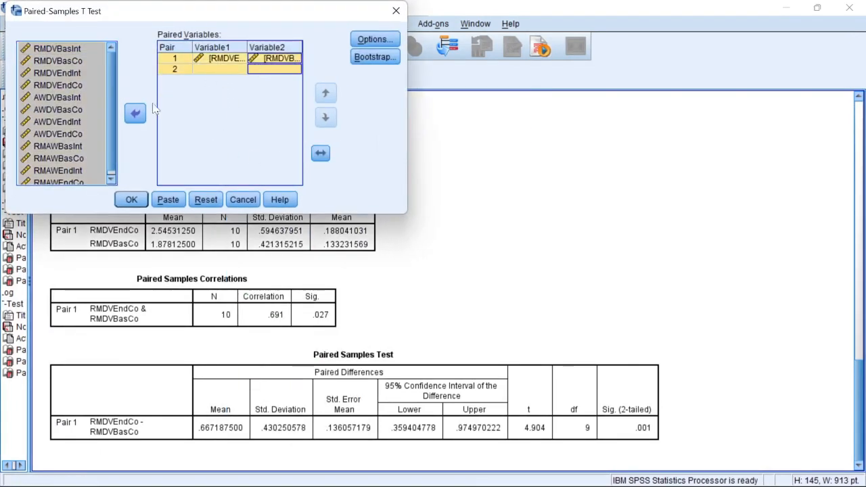
click(135, 113)
click(204, 132)
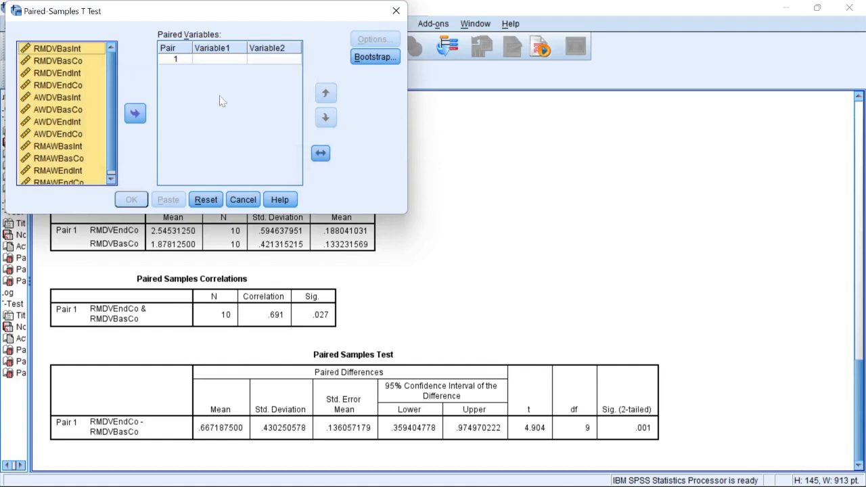
Set pair 1 to RMDVEndInt with RMDVBasInt and pair 2 to RMDVEndCo with RMDVBasCo, keeping the endline as Variable 1
click(68, 75)
click(70, 50)
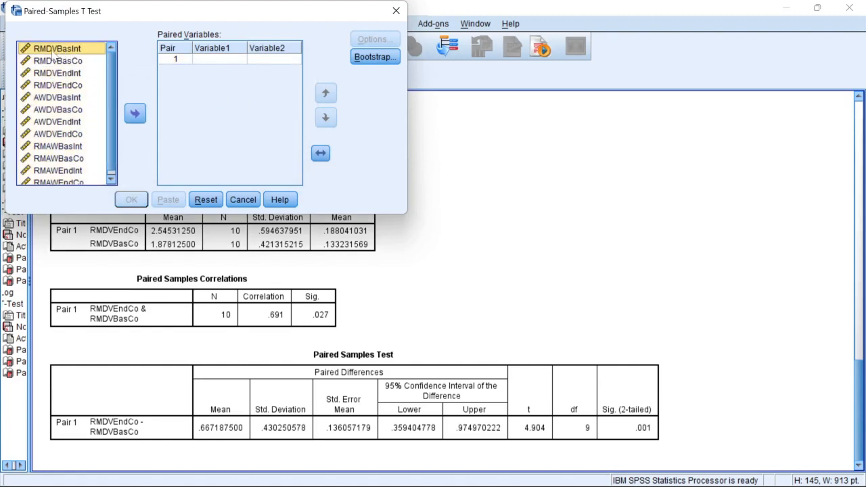
click(75, 73)
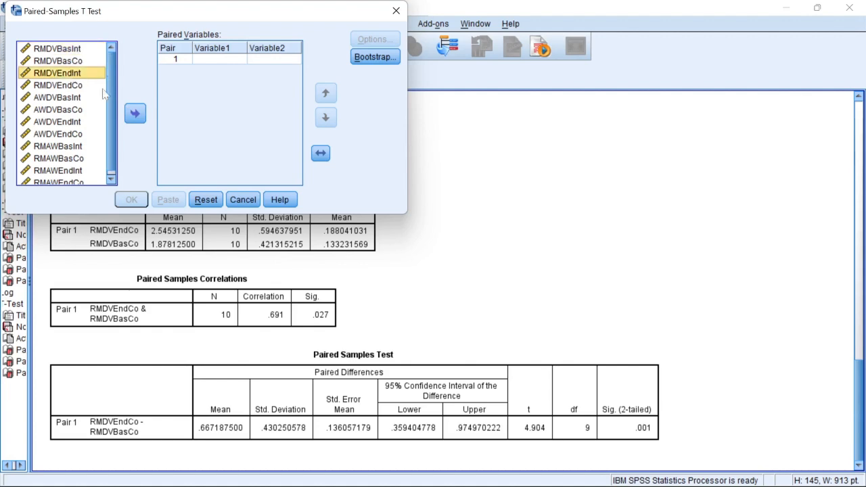
click(135, 114)
click(62, 53)
double_click(62, 53)
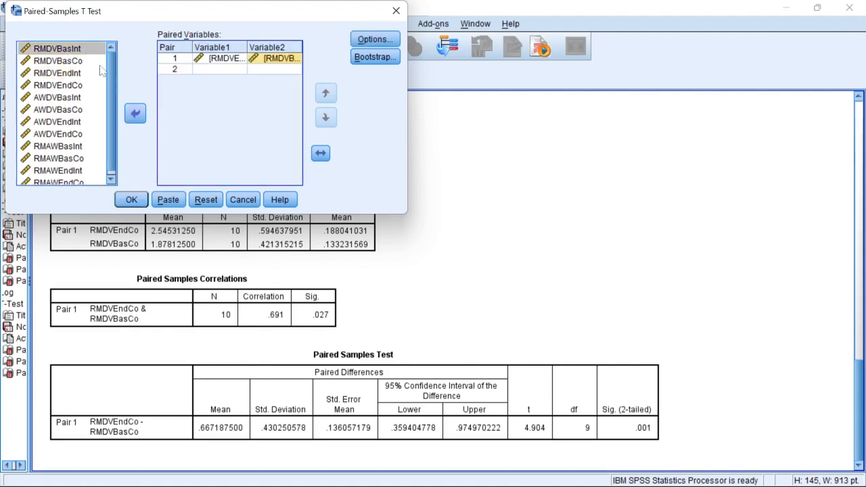
click(71, 86)
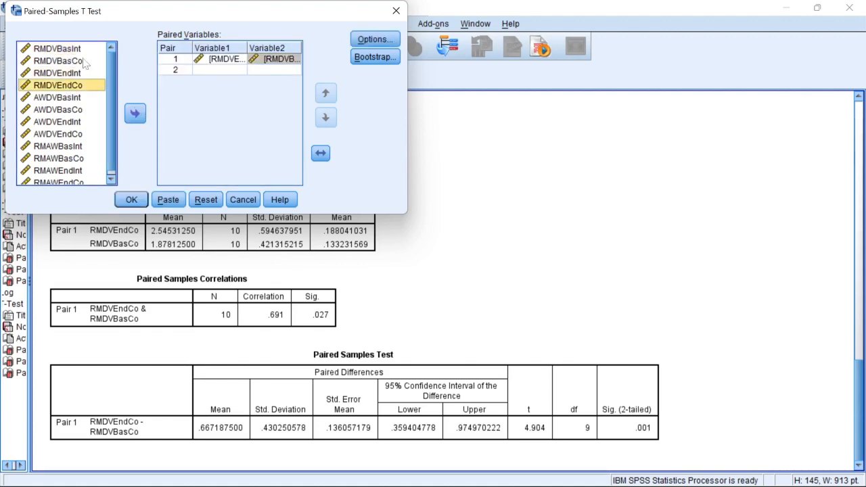
click(134, 114)
click(72, 62)
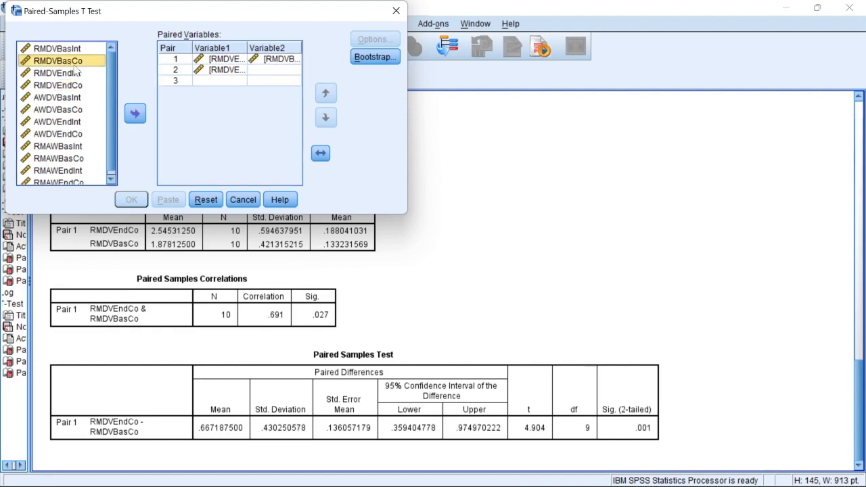
click(134, 117)
Add AWDVEndInt with AWDVBasInt as pair 3 and AWDVEndCo with AWDVBasCo as pair 4
click(43, 99)
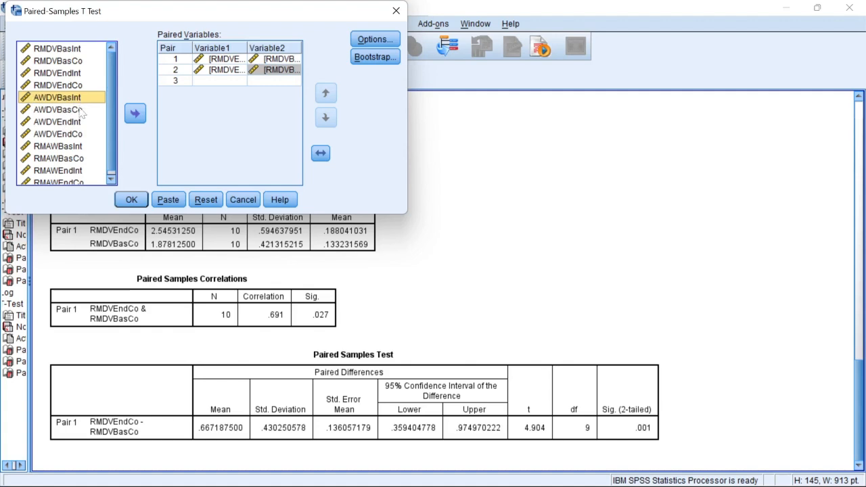
click(70, 124)
click(134, 114)
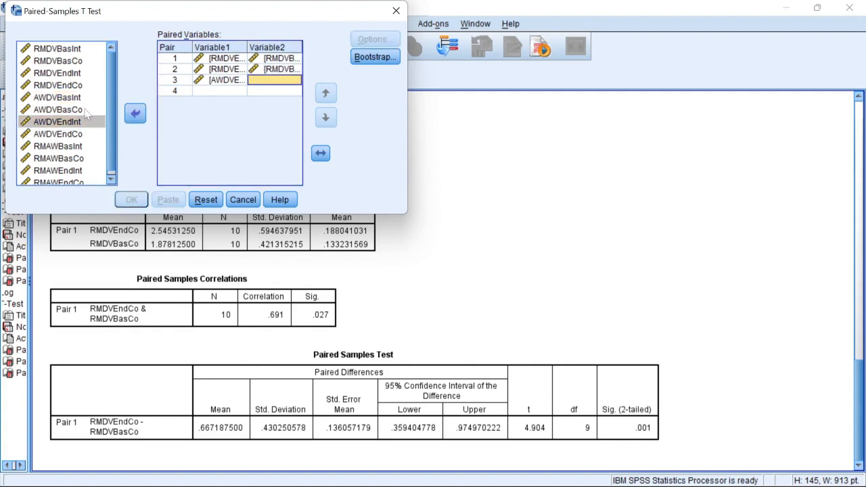
click(68, 101)
click(134, 114)
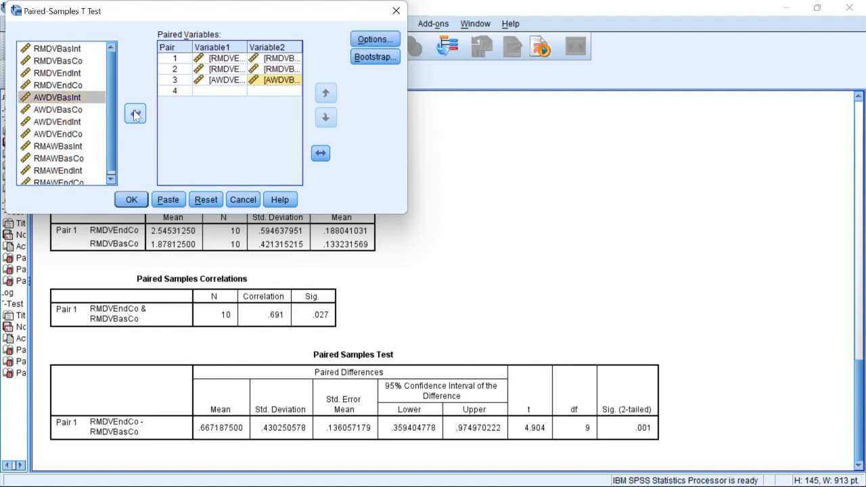
click(62, 135)
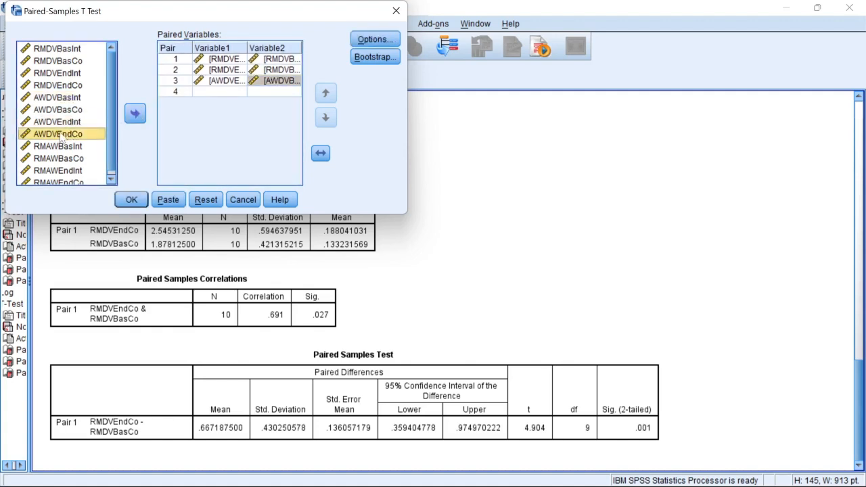
click(134, 113)
click(64, 110)
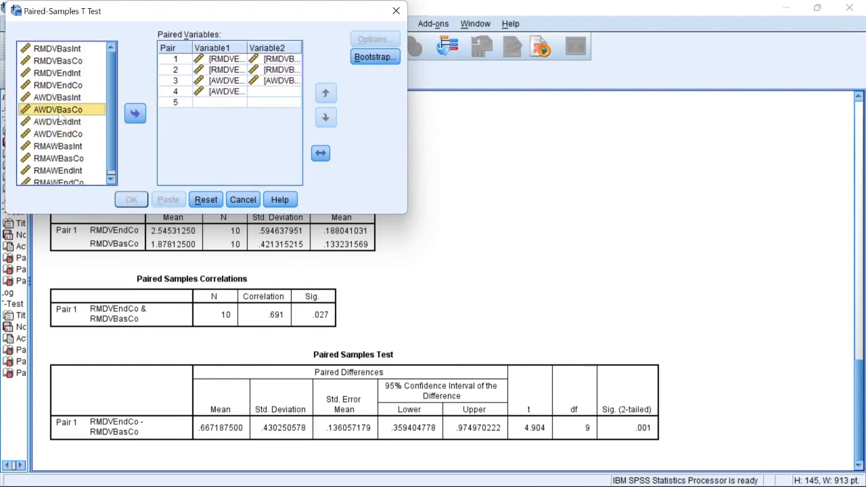
click(135, 114)
Add RMAWEndInt with RMAWBasInt as pair 5 and RMAWEndCo with RMAWBasCo as pair 6
scroll(87, 152, down, 1)
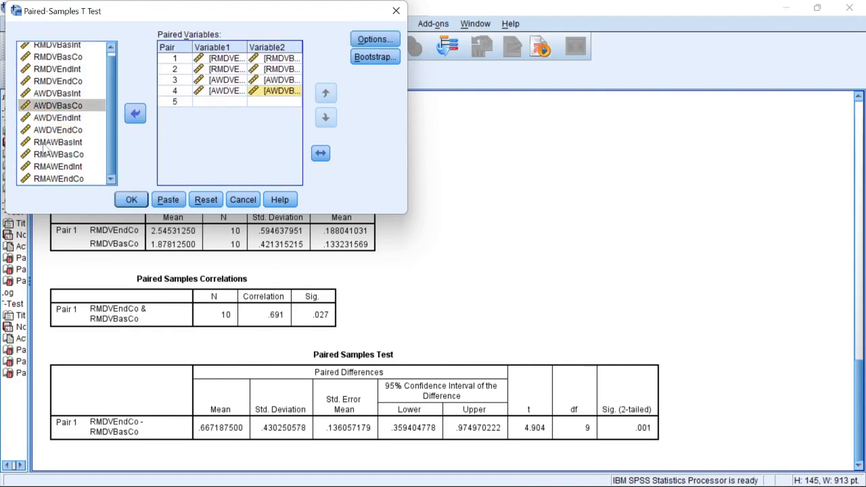
click(67, 166)
click(135, 113)
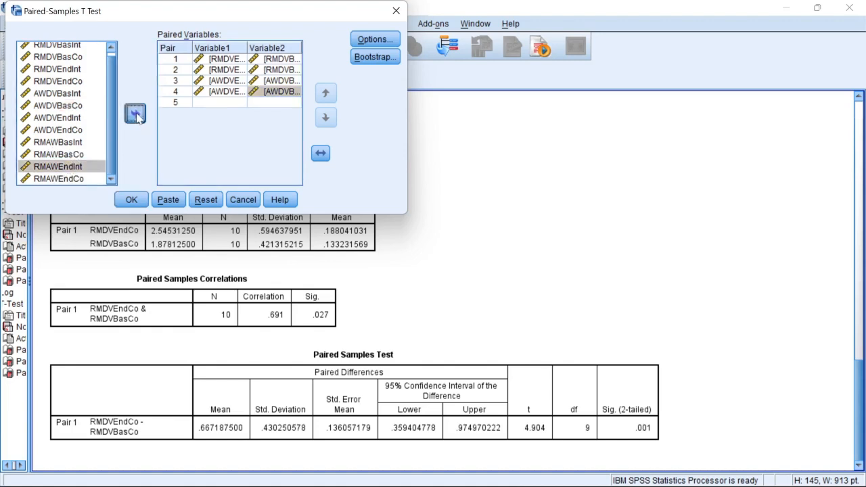
click(96, 139)
click(135, 114)
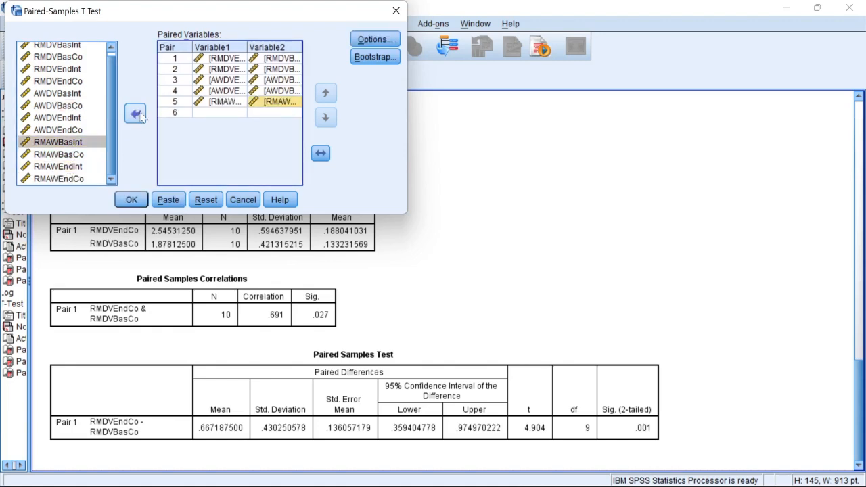
click(73, 179)
click(134, 114)
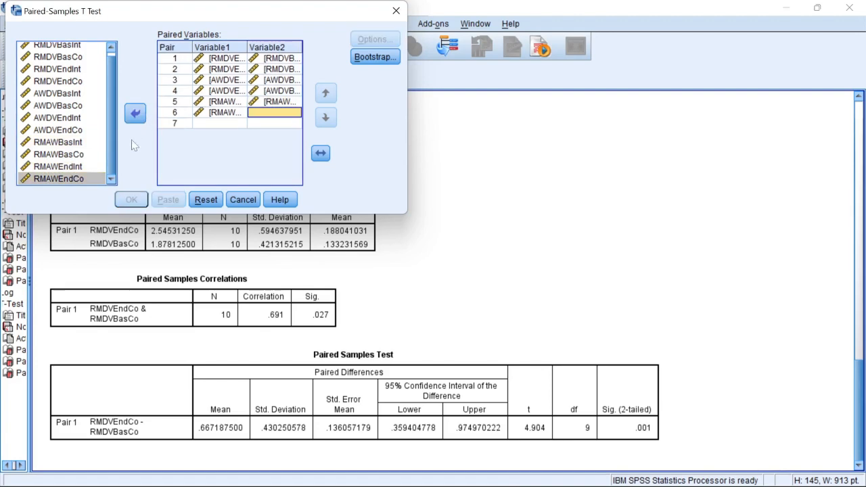
click(62, 154)
click(135, 114)
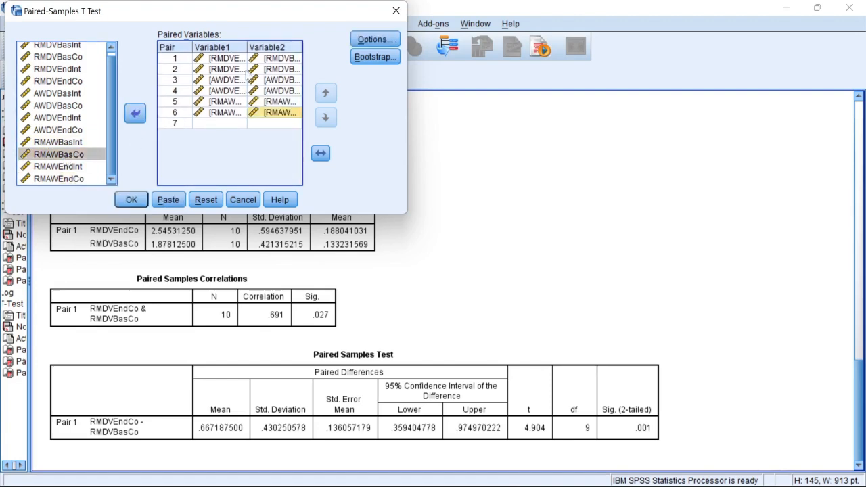
Run the paired-samples t-test for all six pairs and review the statistics, correlations and test tables in the output
click(130, 199)
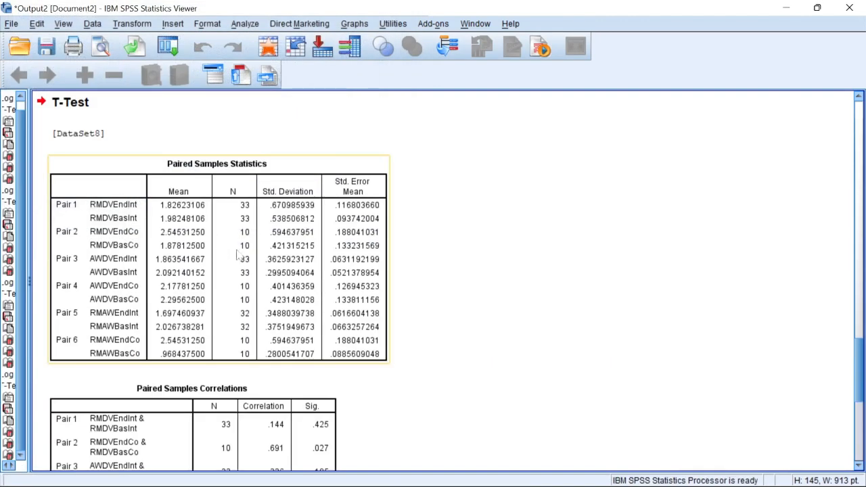
scroll(230, 290, down, 9)
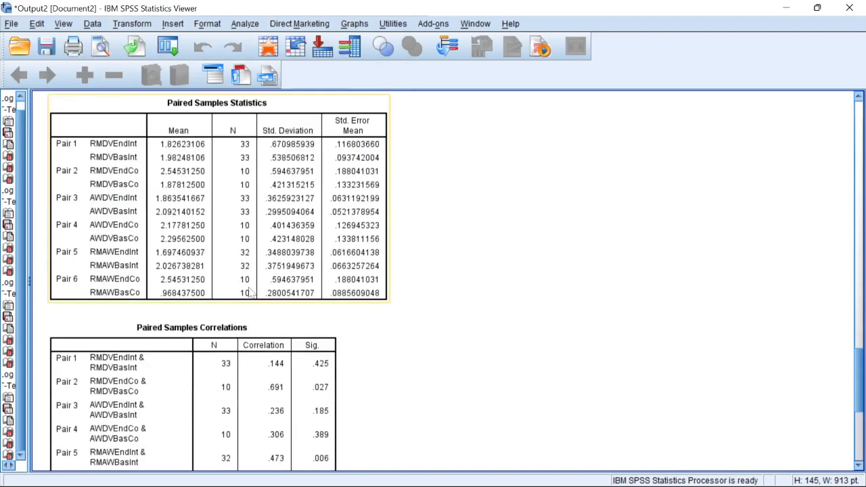
scroll(257, 220, down, 2)
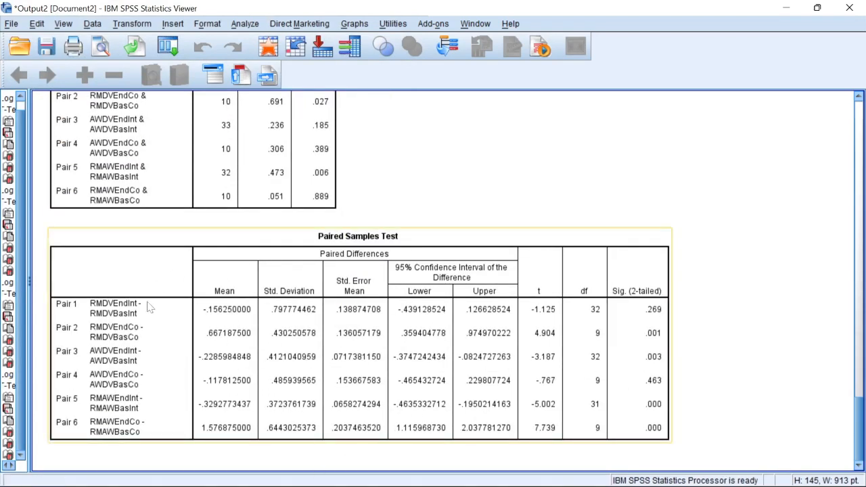
scroll(125, 334, up, 6)
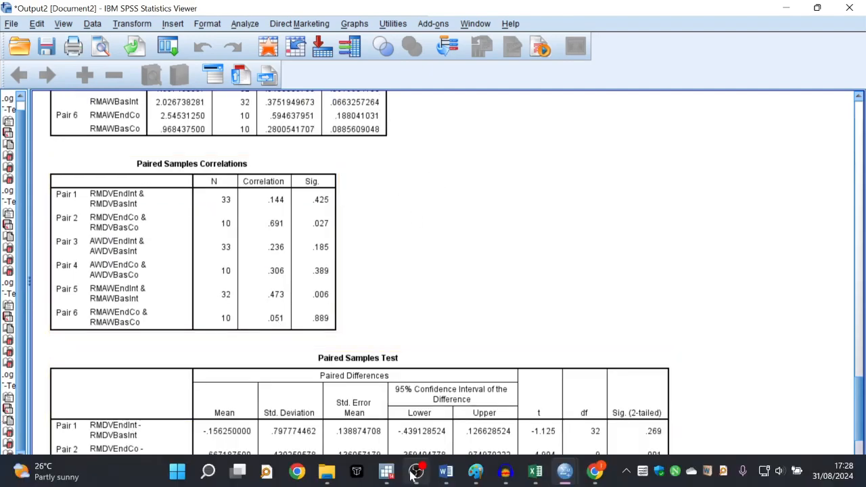
Switch to the Project Write Up in Word, maximize it and select the text from heading 4.2 Paired Sample T-Tests through the 4.3 Chapter Summary
click(446, 472)
scroll(224, 278, up, 10)
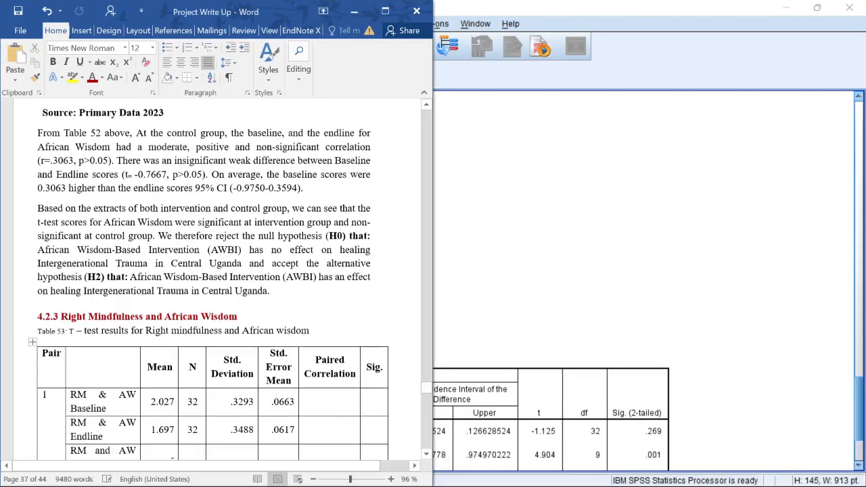
scroll(223, 277, up, 3)
click(385, 11)
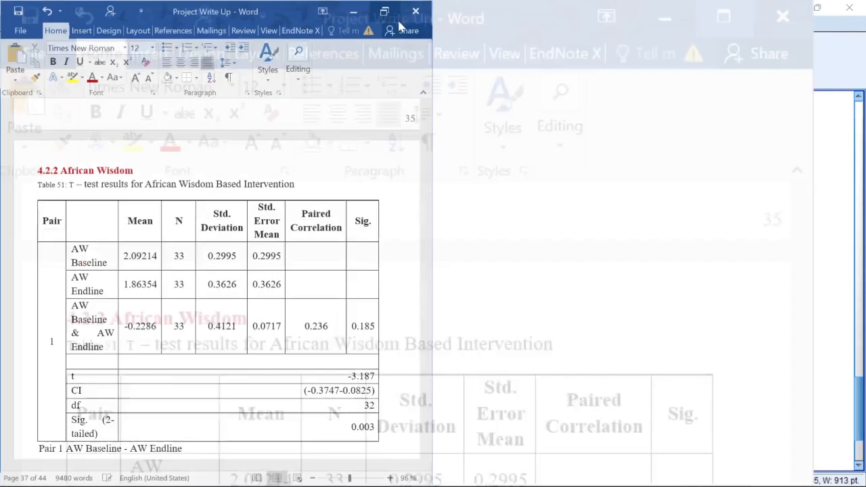
scroll(317, 178, up, 6)
scroll(281, 235, up, 15)
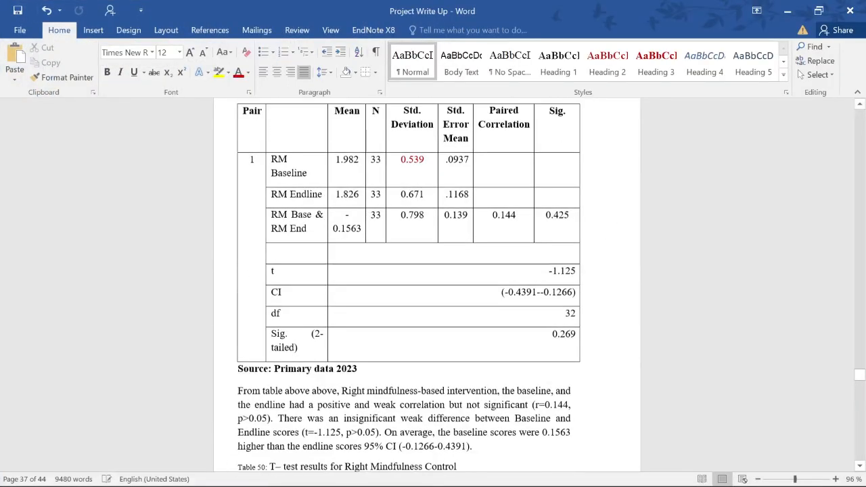
scroll(281, 236, down, 1)
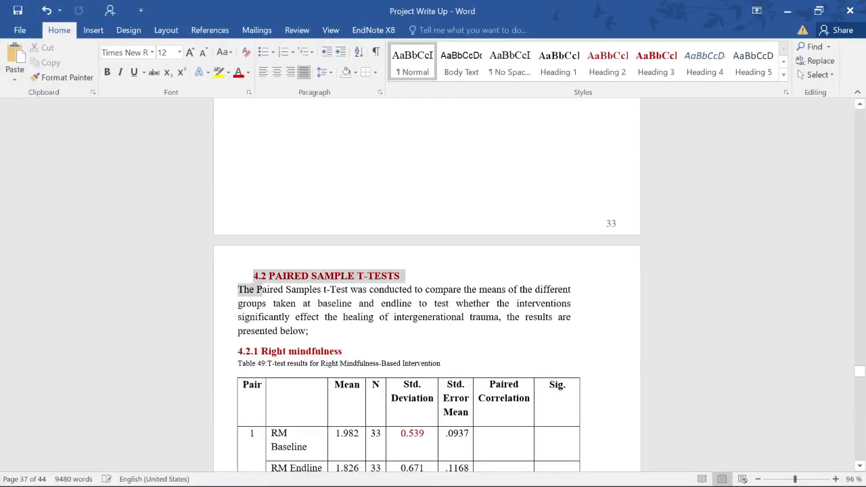
drag(262, 289, 472, 401)
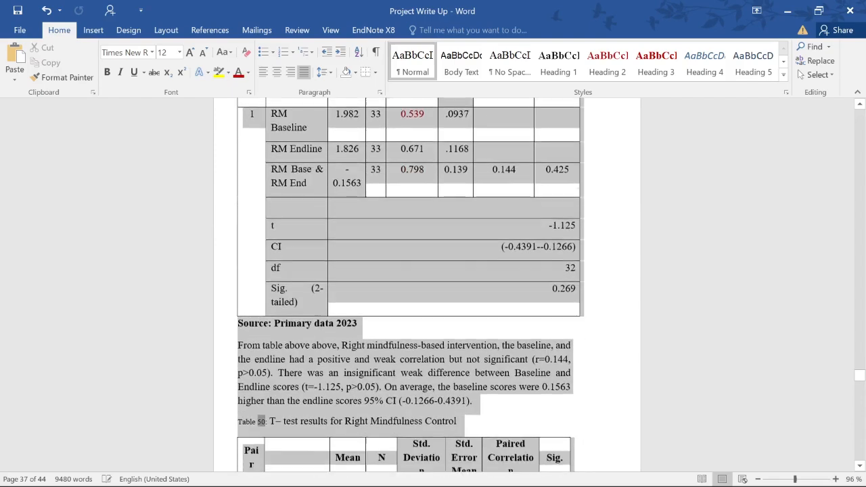
drag(472, 474, 415, 318)
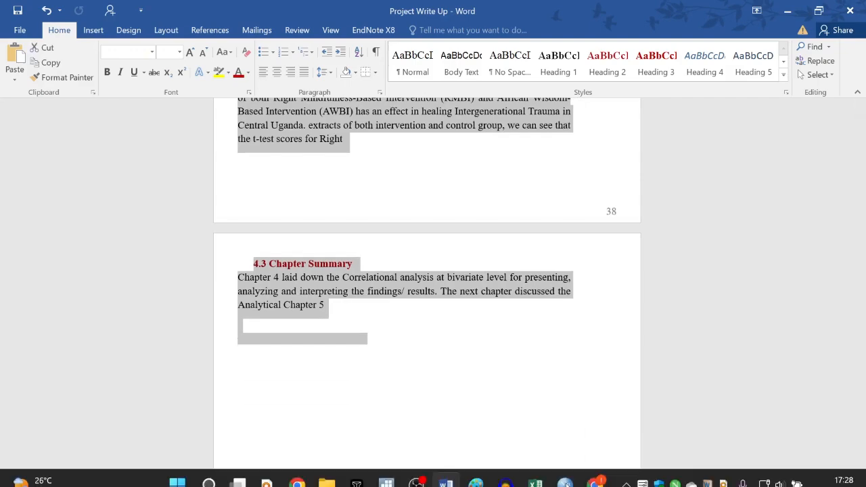
Switch back to the SPSS output window with the six-pair t-test results
mouse_move(565, 481)
click(707, 402)
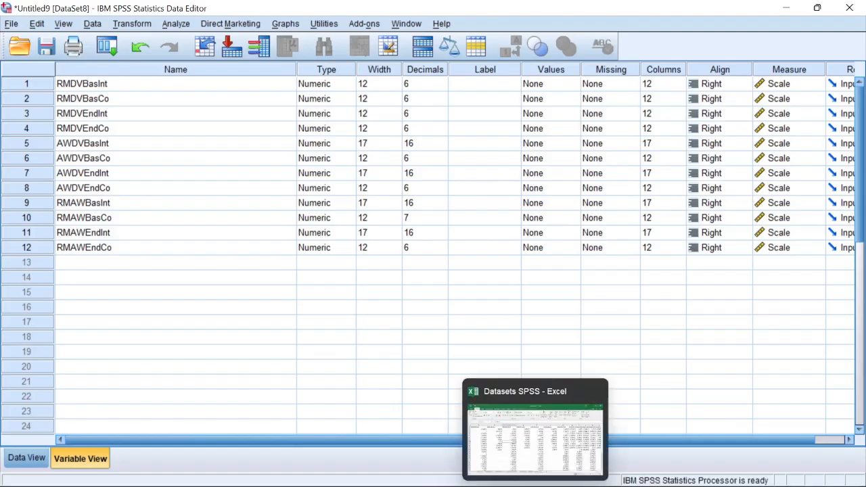
click(563, 406)
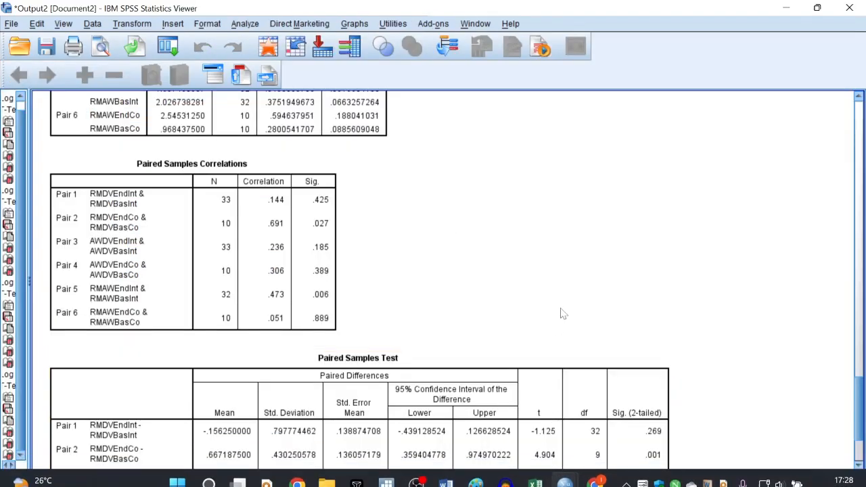